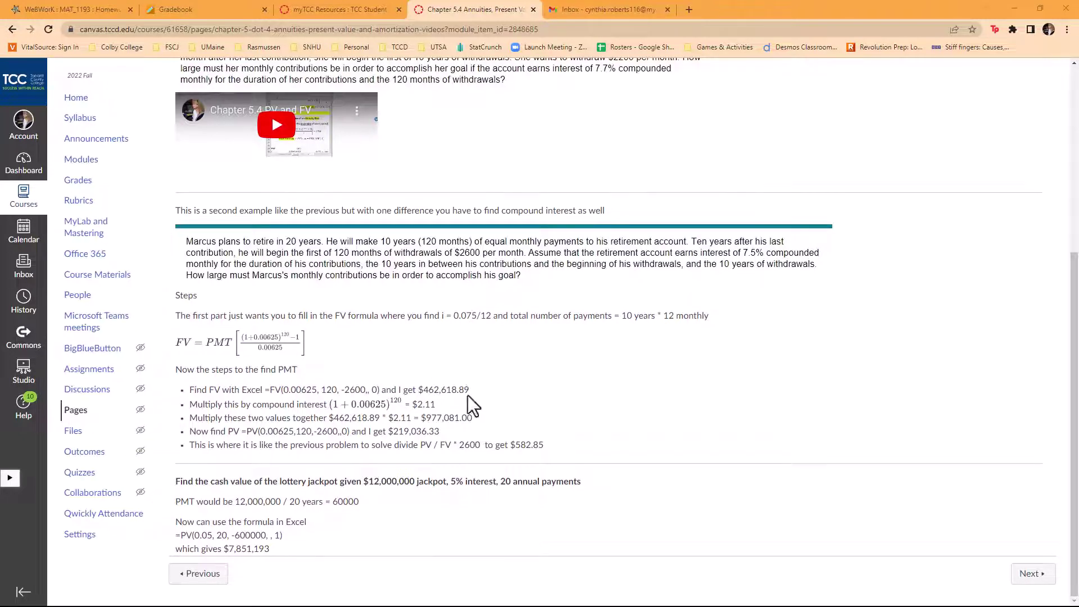
Highlight the $462,618.89 future value in the lesson and narrow the workbook beside it
{"action": "left_click_drag", "start_coordinate": [419, 390], "coordinate": [470, 391]}
{"action": "key", "text": "alt+Tab"}
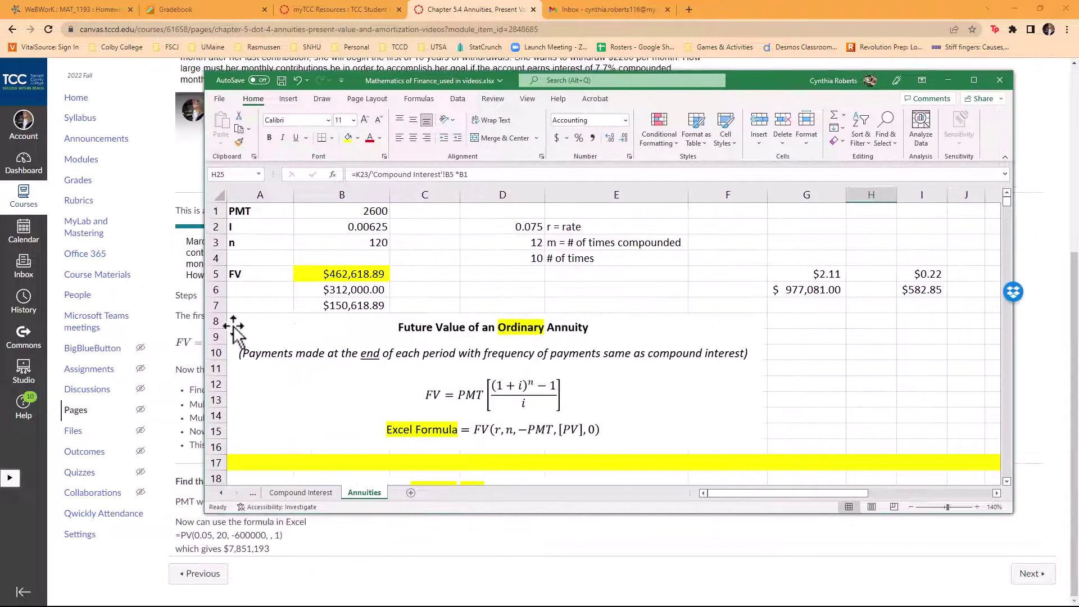
{"action": "left_click_drag", "start_coordinate": [205, 335], "coordinate": [528, 336]}
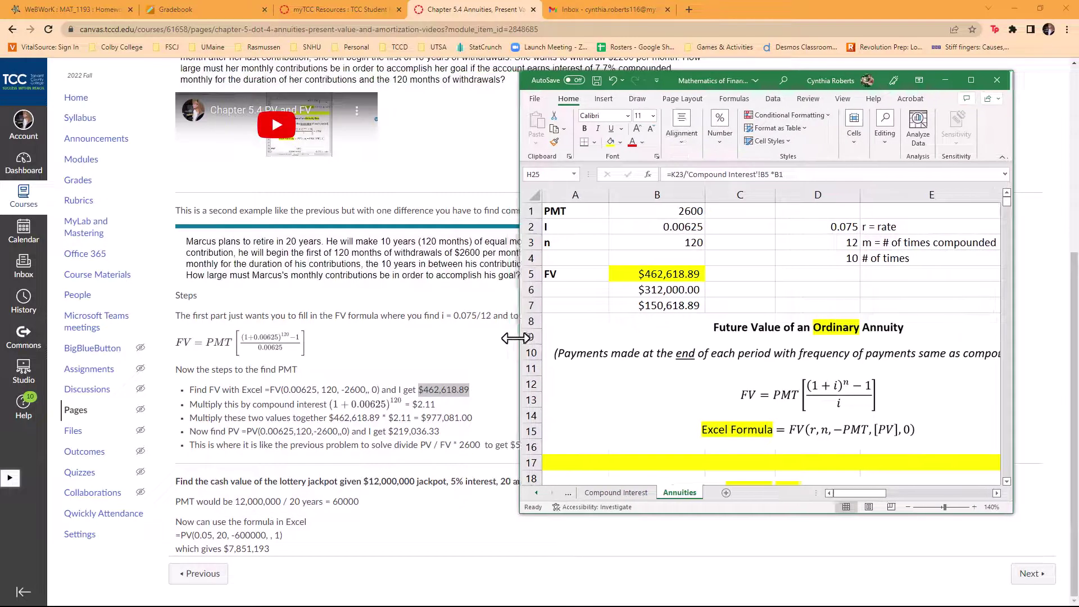
Review the formulas B2 =D2/D3, B3 =D3*D4 and B5 =FV(B2,B3,-B1,,0) without changing them
{"action": "left_click", "coordinate": [668, 274]}
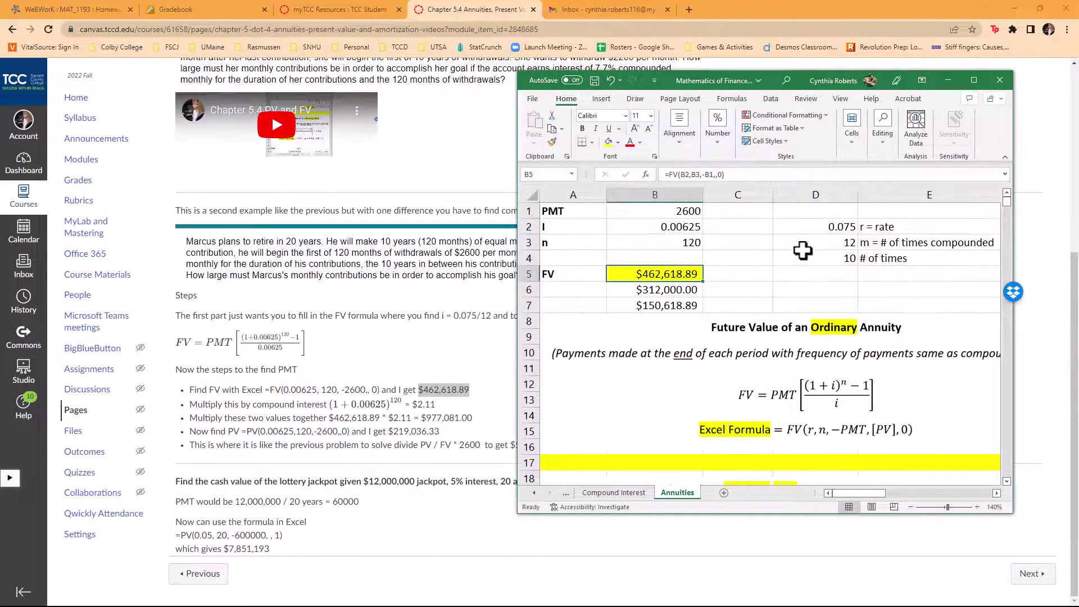
{"action": "left_click", "coordinate": [675, 211]}
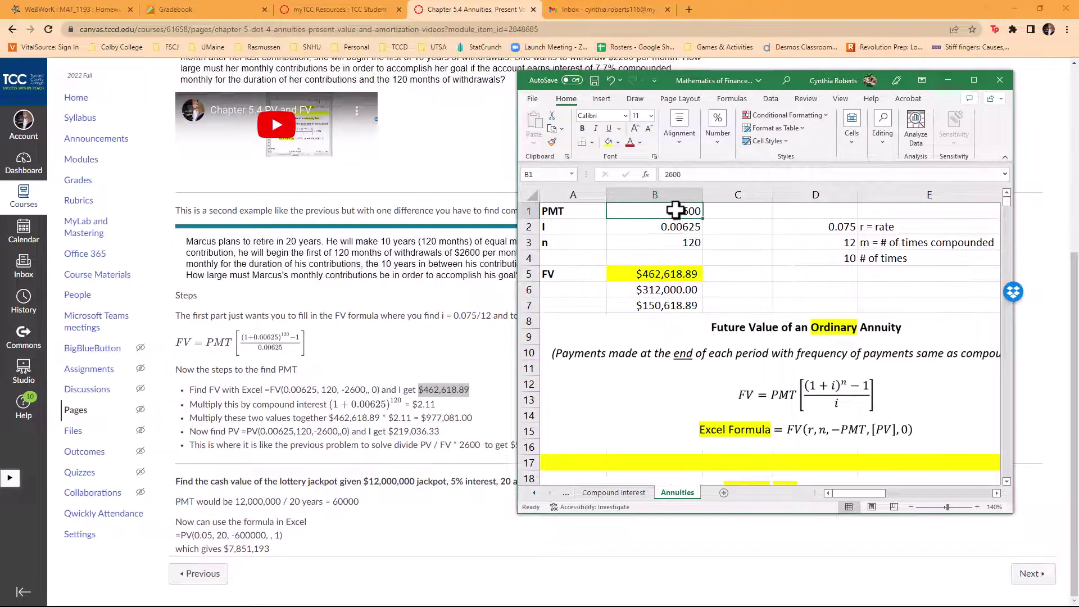
{"action": "left_click", "coordinate": [673, 227]}
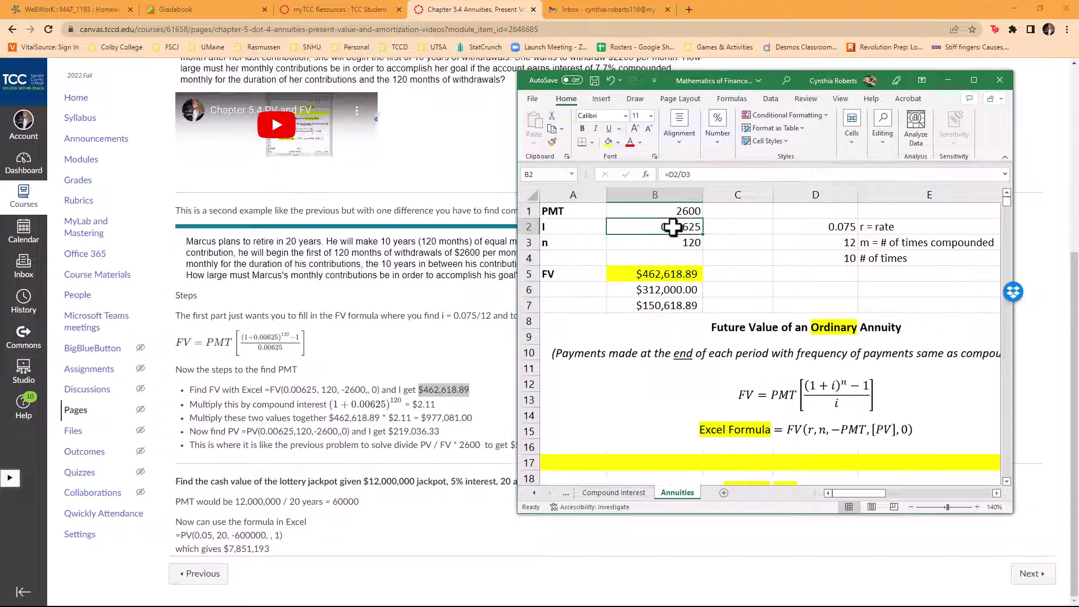
{"action": "double_click", "coordinate": [673, 227]}
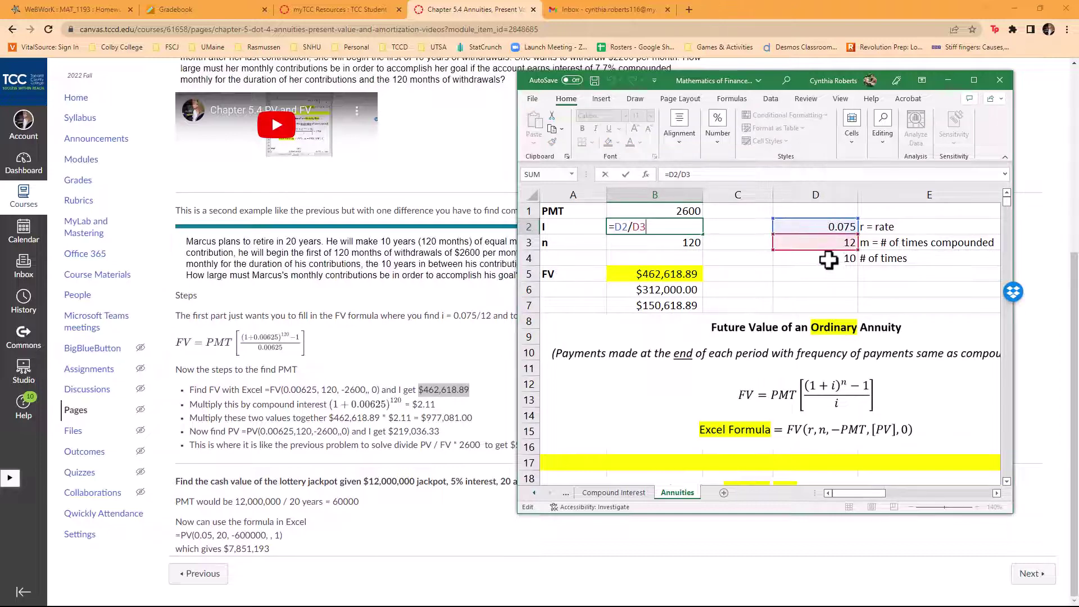
{"action": "key", "text": "Return"}
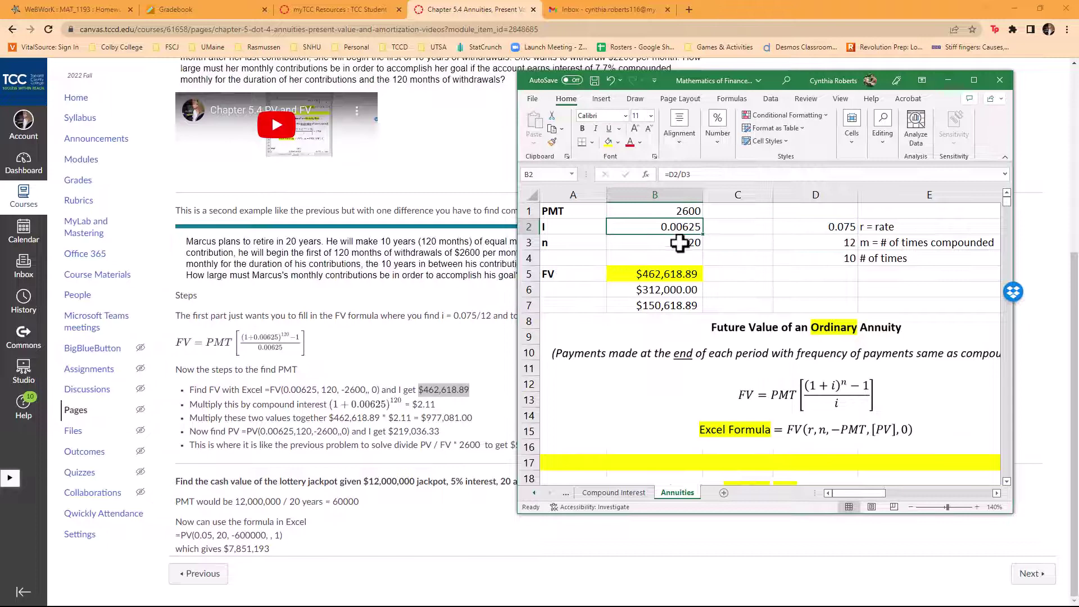
{"action": "double_click", "coordinate": [681, 242]}
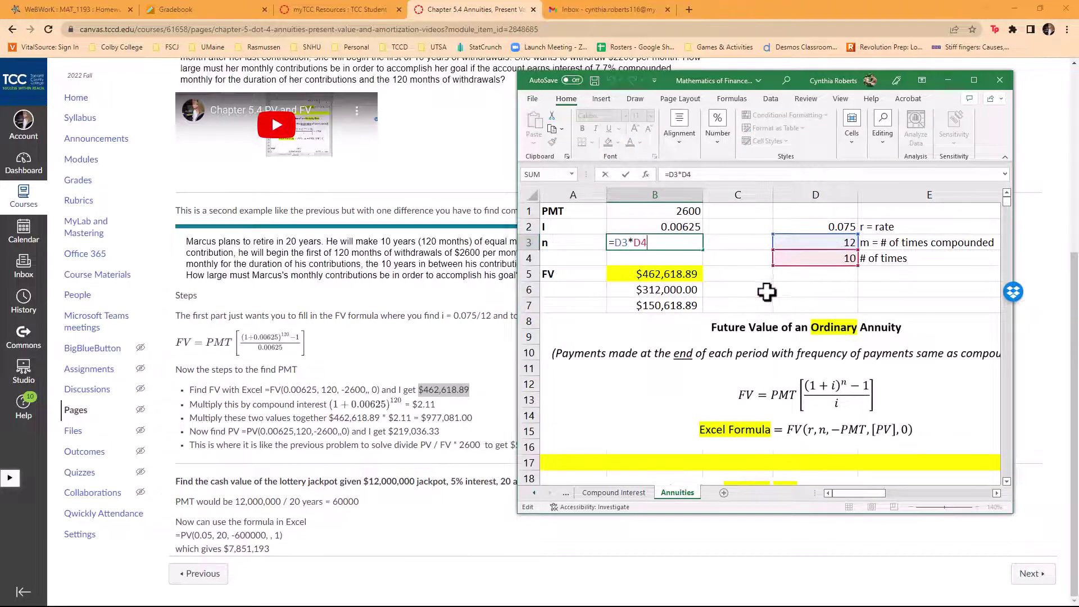
{"action": "key", "text": "Escape"}
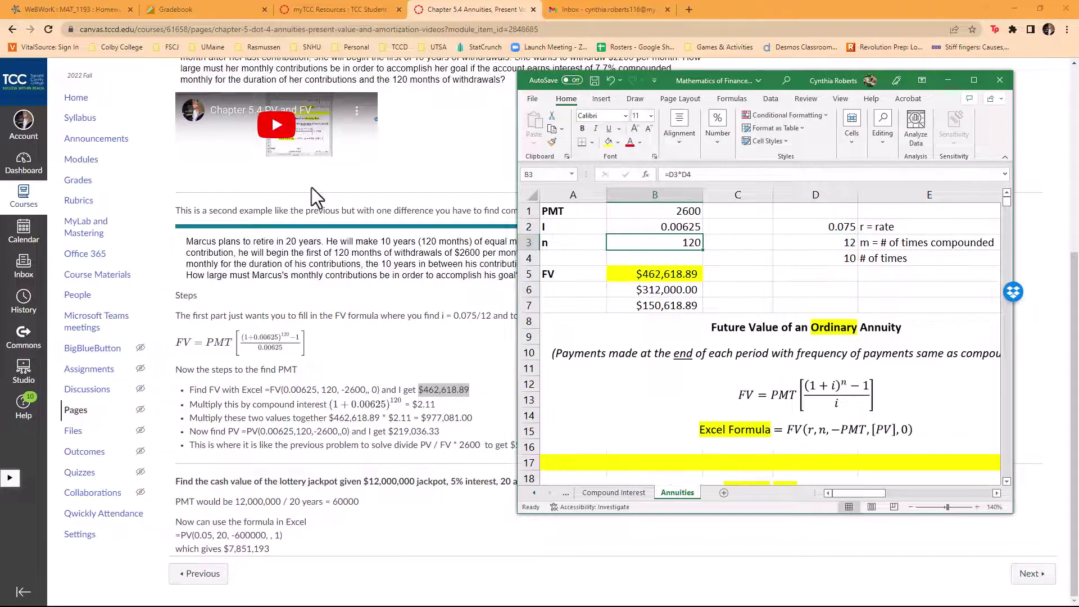
{"action": "double_click", "coordinate": [647, 274]}
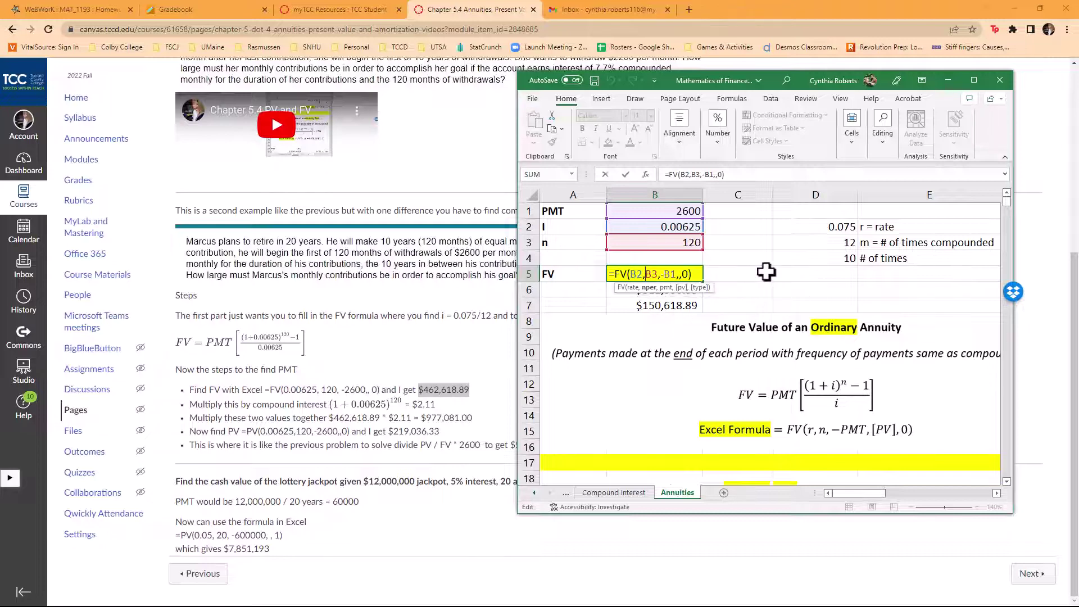
{"action": "key", "text": "ctrl+Return"}
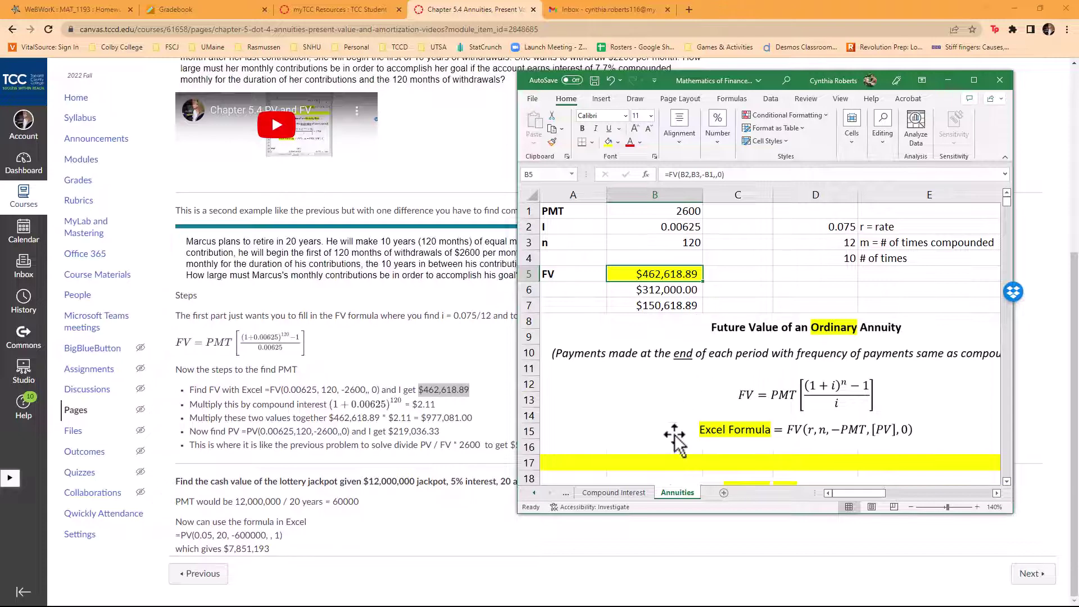
On Compound Interest, check the 0.075 rate, 12 compoundings, 10 years and $462,618.89 principal
{"action": "left_click", "coordinate": [615, 492]}
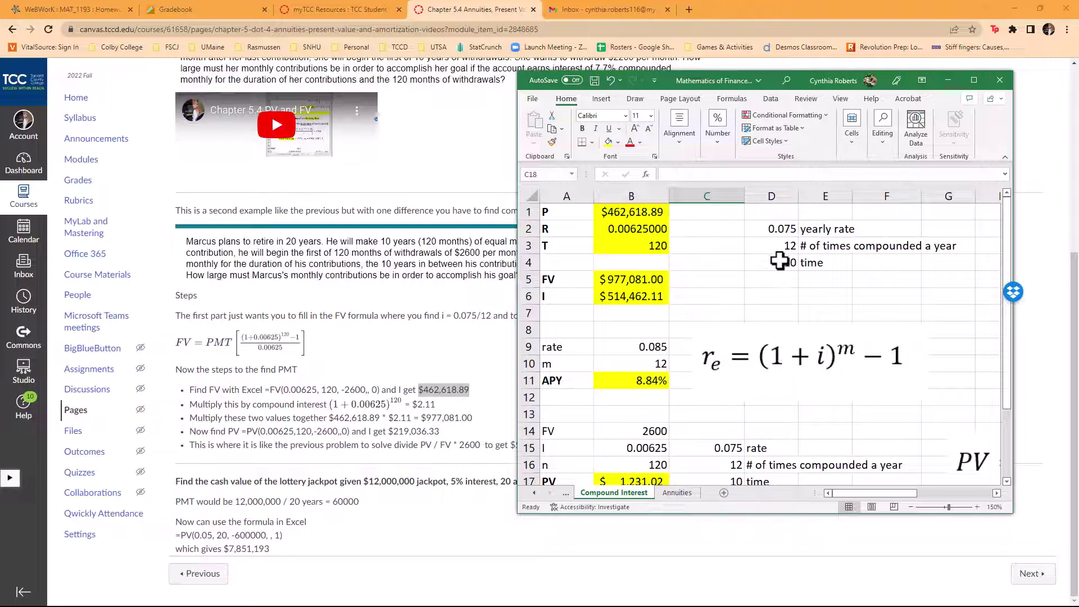
{"action": "left_click", "coordinate": [778, 228]}
{"action": "left_click", "coordinate": [777, 246]}
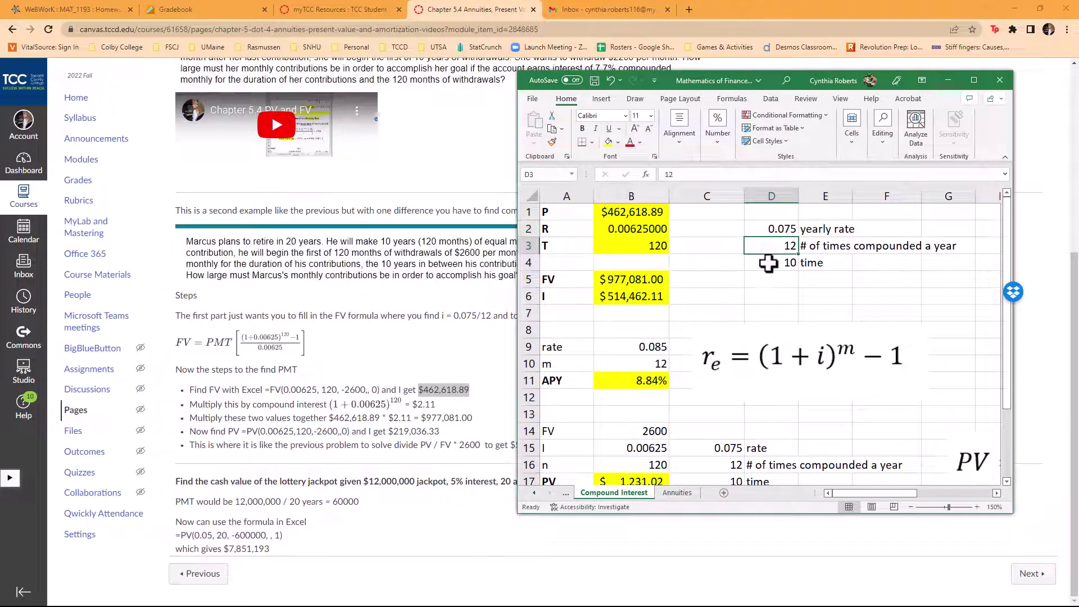
{"action": "left_click", "coordinate": [770, 263]}
{"action": "left_click", "coordinate": [638, 212]}
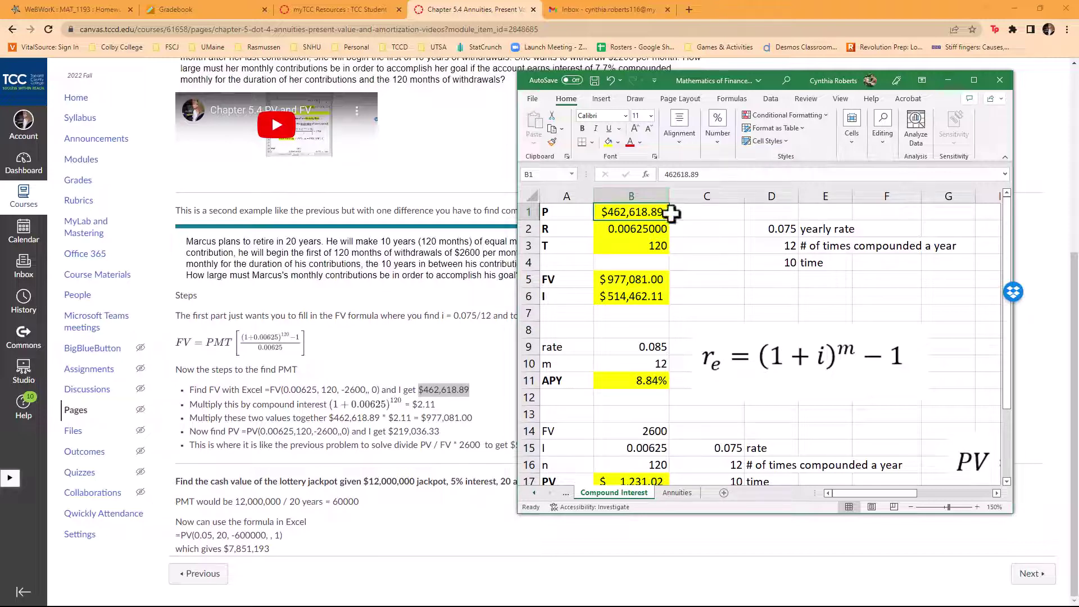
{"action": "left_click", "coordinate": [785, 228]}
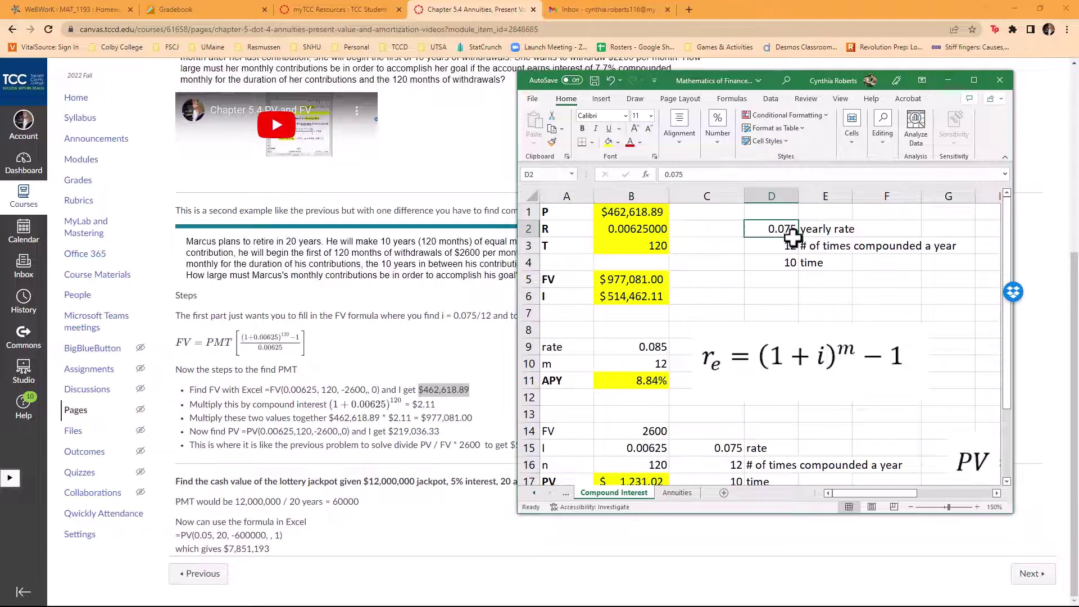
Show B5's =B1*(1+B2)^B3 giving $977,081.00 and leave it unchanged
{"action": "left_click_drag", "start_coordinate": [803, 72], "coordinate": [805, 49]}
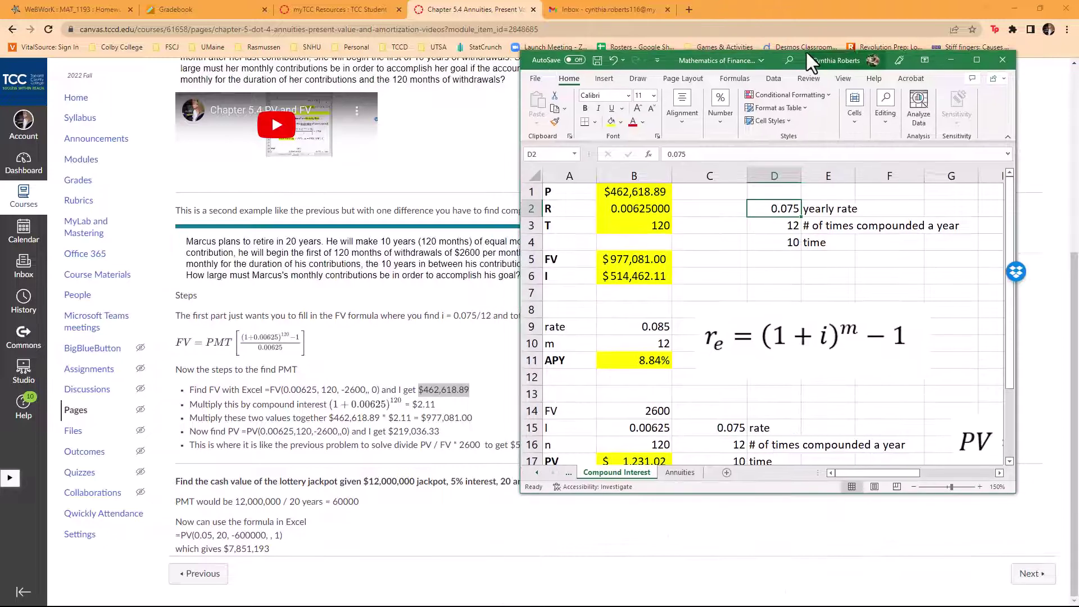
{"action": "left_click", "coordinate": [784, 226]}
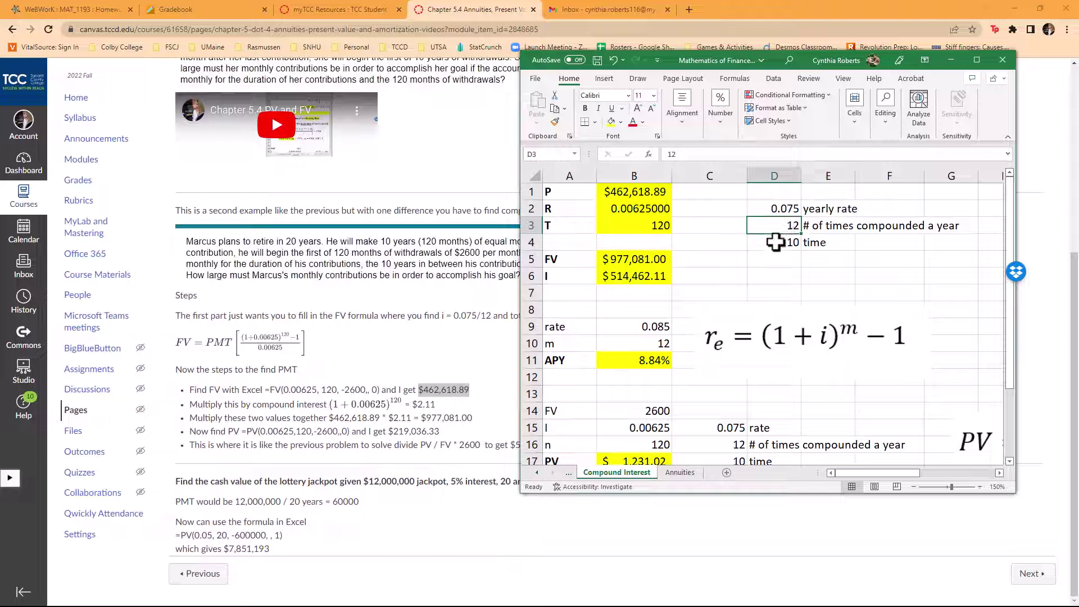
{"action": "left_click", "coordinate": [775, 244]}
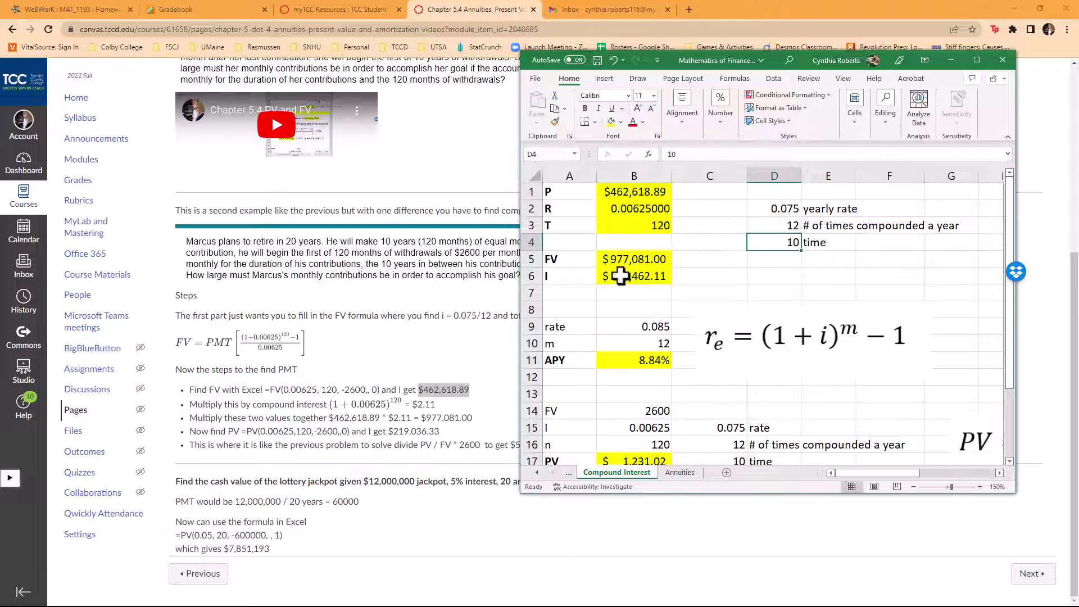
{"action": "left_click", "coordinate": [632, 256]}
{"action": "double_click", "coordinate": [631, 257]}
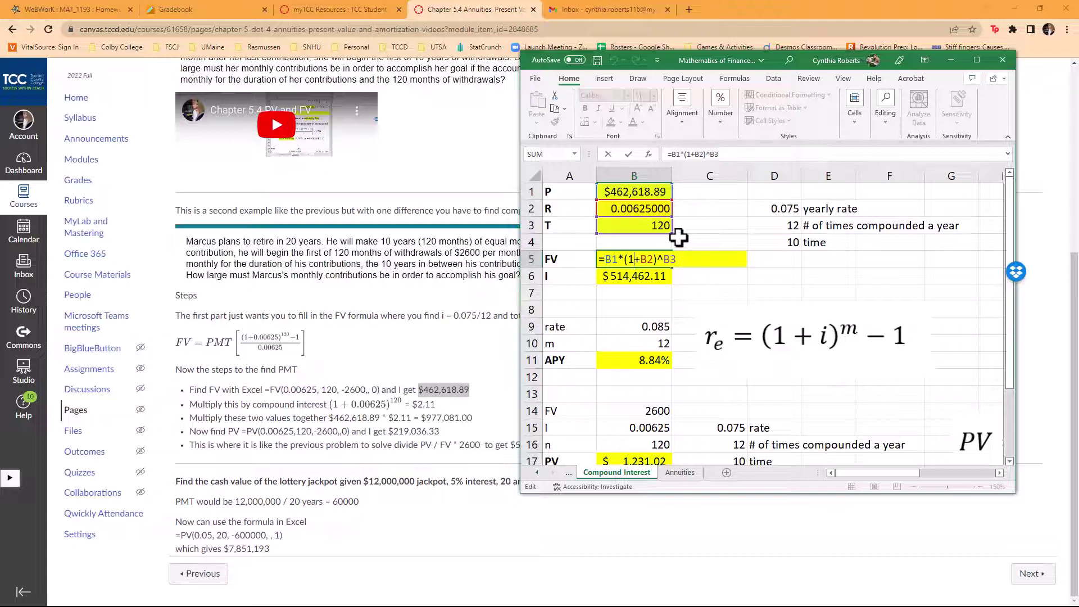
{"action": "key", "text": "ctrl+Return"}
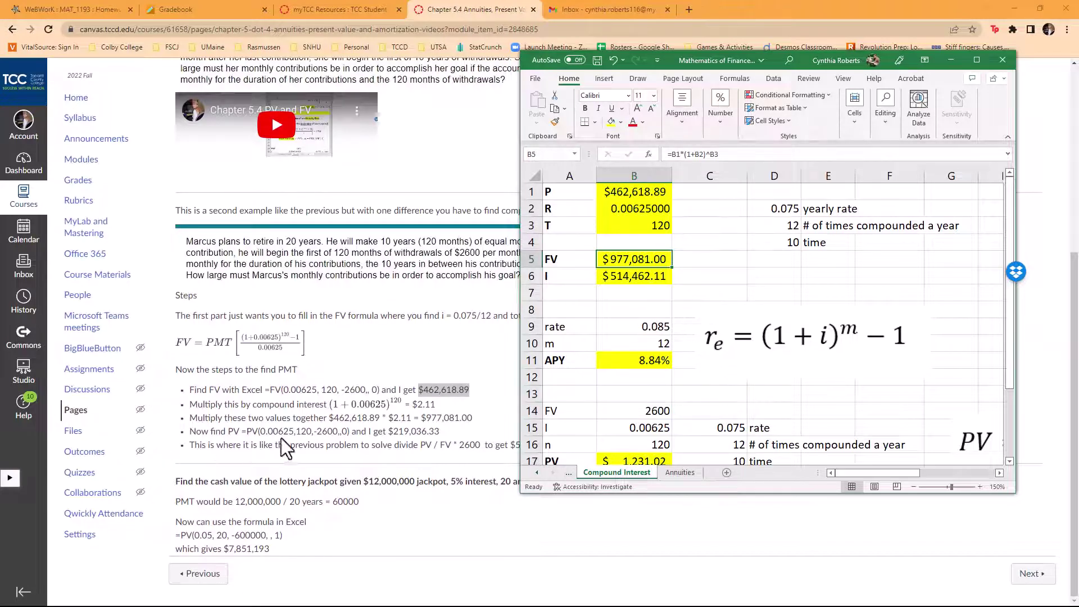
Return to the Annuities sheet and scroll toward the Payment (Sinking Funds) example
{"action": "left_click", "coordinate": [681, 472]}
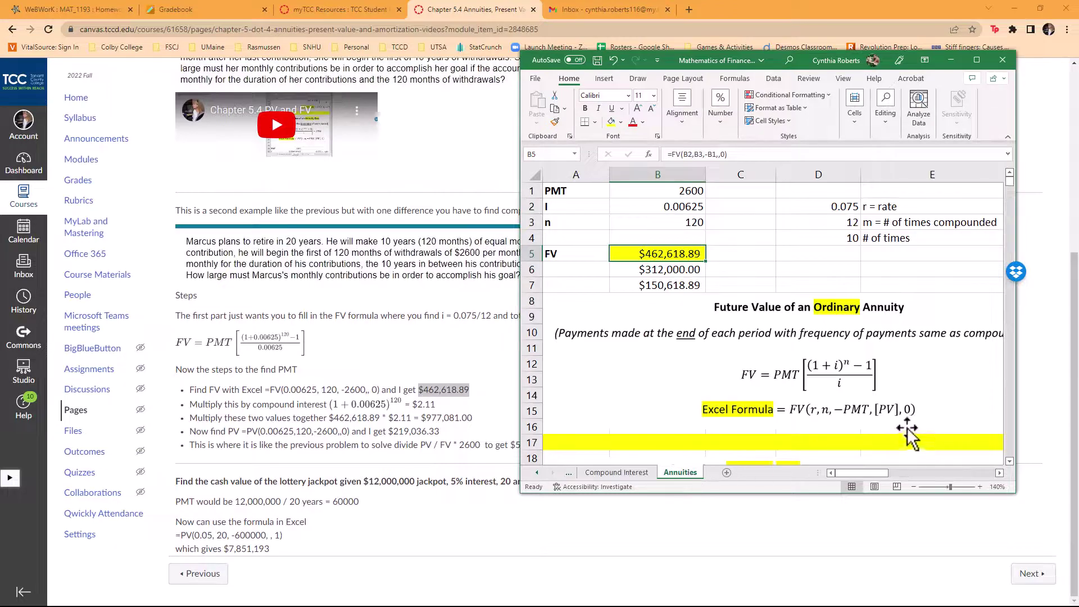
{"action": "left_click_drag", "start_coordinate": [882, 475], "coordinate": [926, 477]}
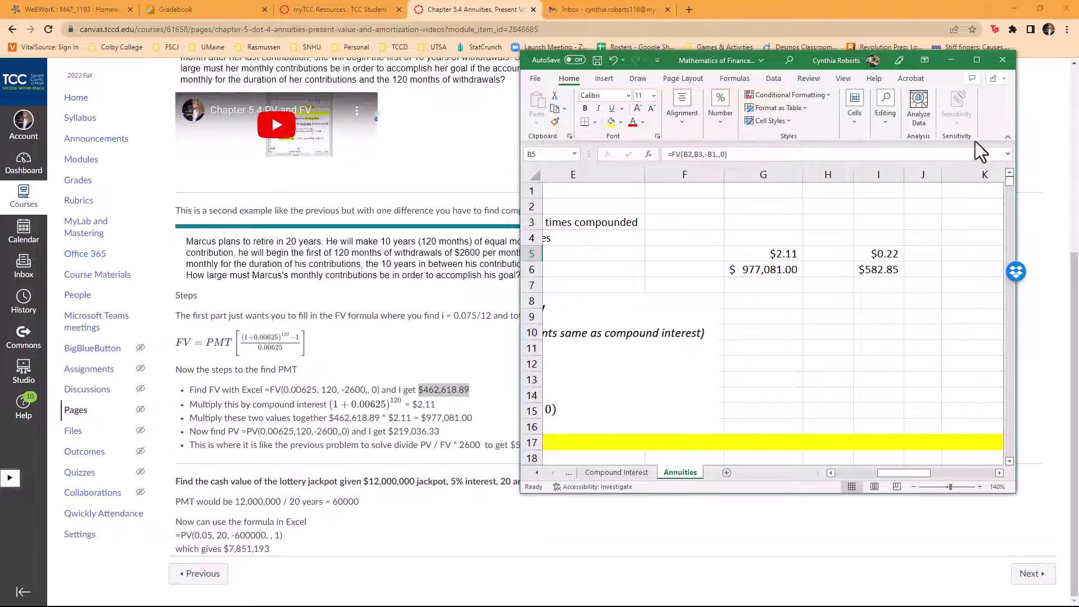
{"action": "left_click", "coordinate": [976, 59]}
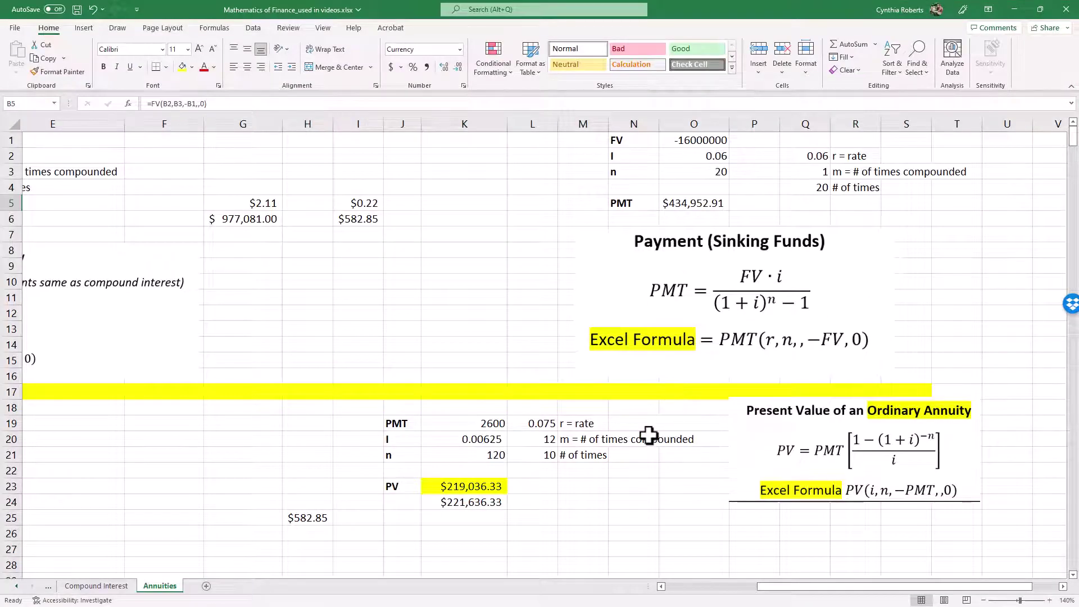
{"action": "left_click", "coordinate": [471, 487]}
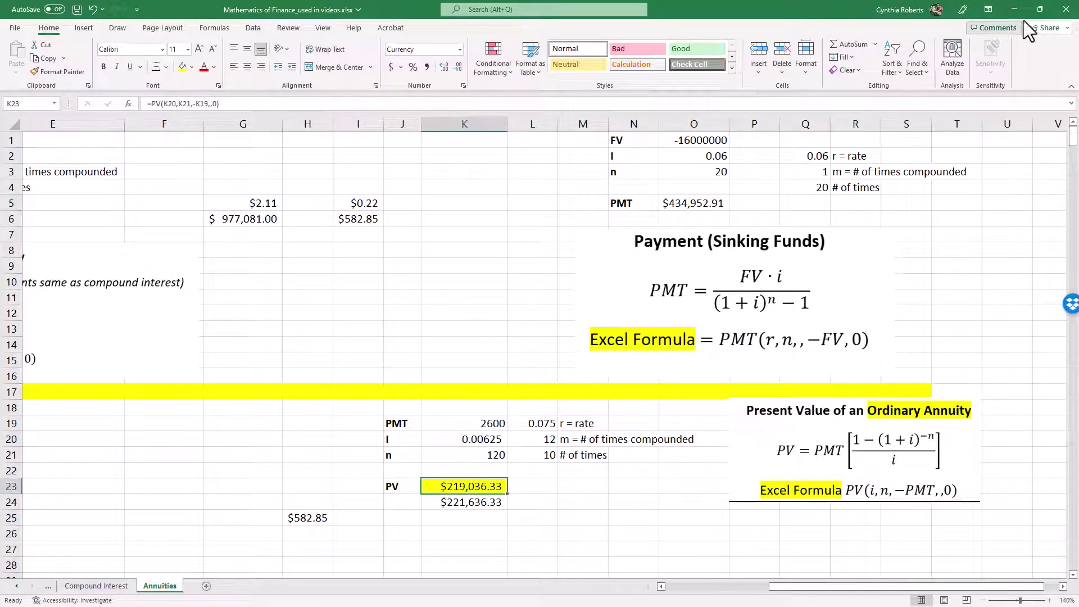
{"action": "left_click", "coordinate": [1040, 9]}
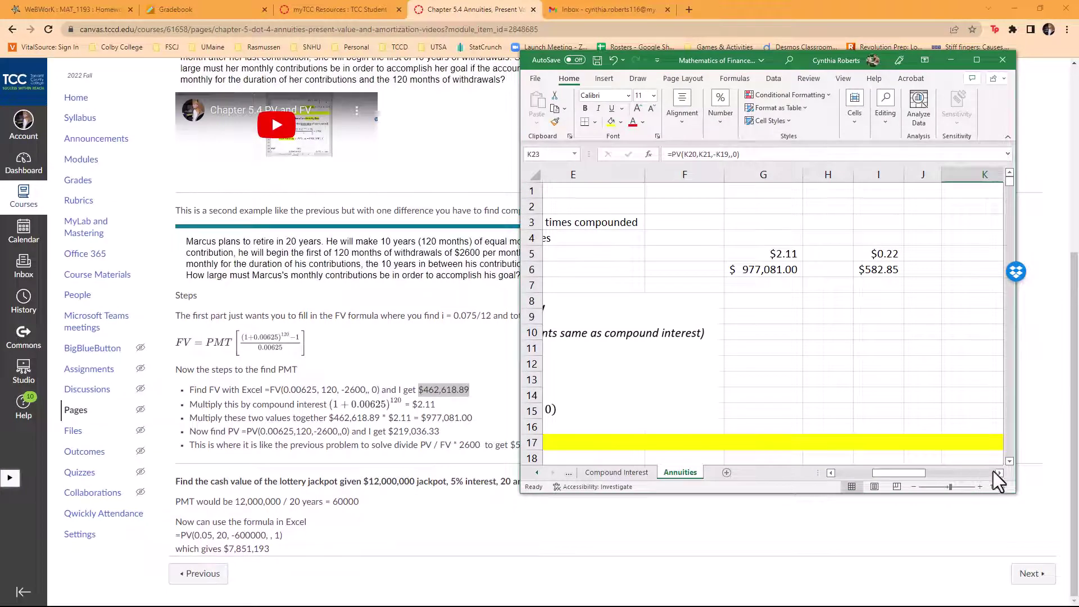
{"action": "left_click", "coordinate": [996, 472]}
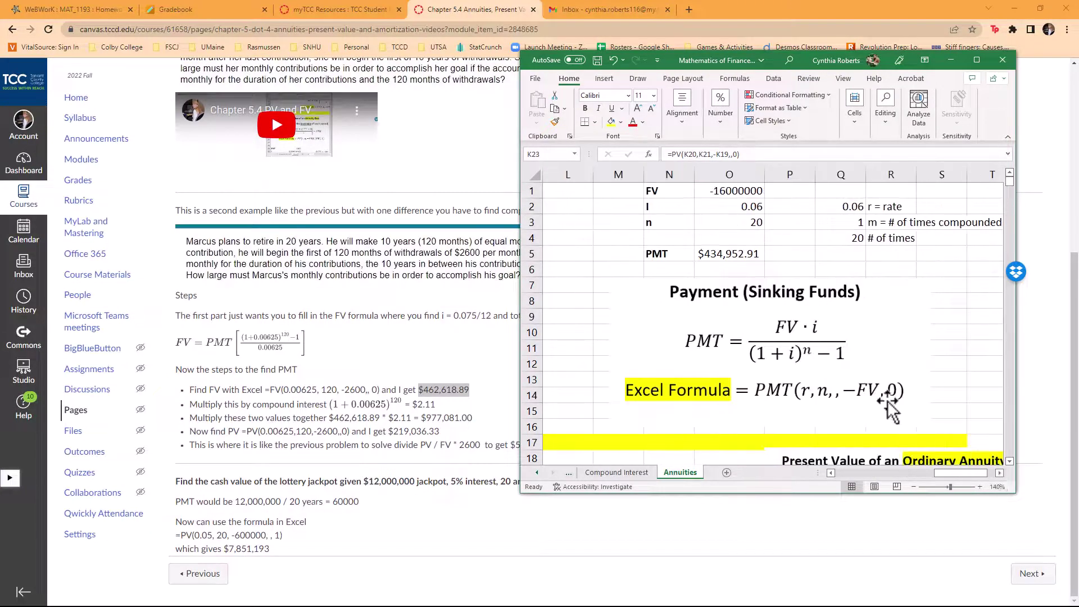
{"action": "scroll", "coordinate": [854, 373], "scroll_direction": "down", "scroll_amount": 9}
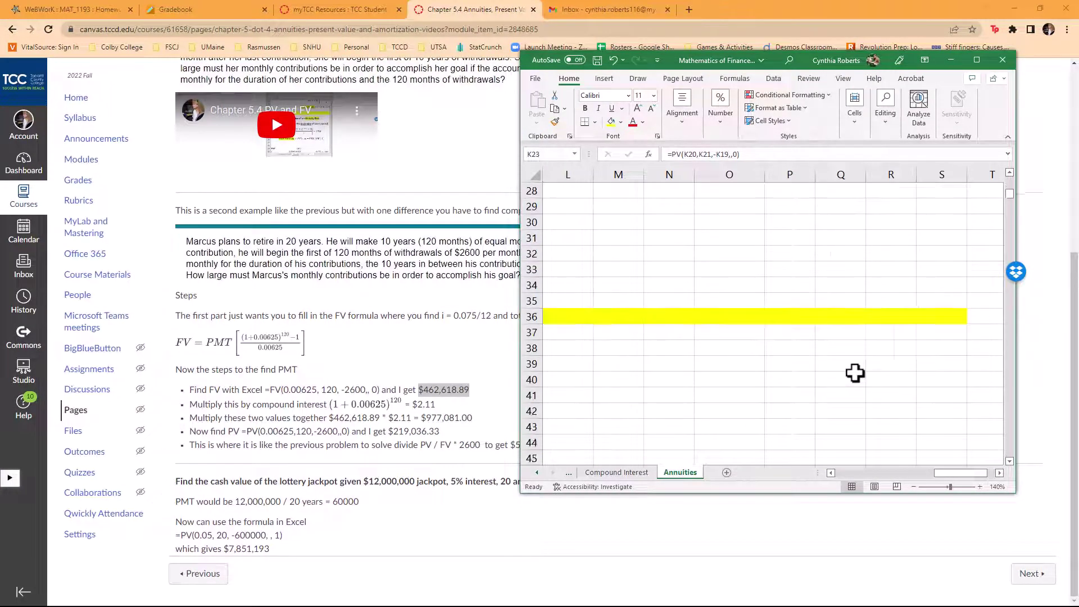
{"action": "scroll", "coordinate": [854, 373], "scroll_direction": "up", "scroll_amount": 5}
Scroll to columns K–R, rows 13–30, showing the PV inputs and the K23 result
{"action": "left_click", "coordinate": [977, 59]}
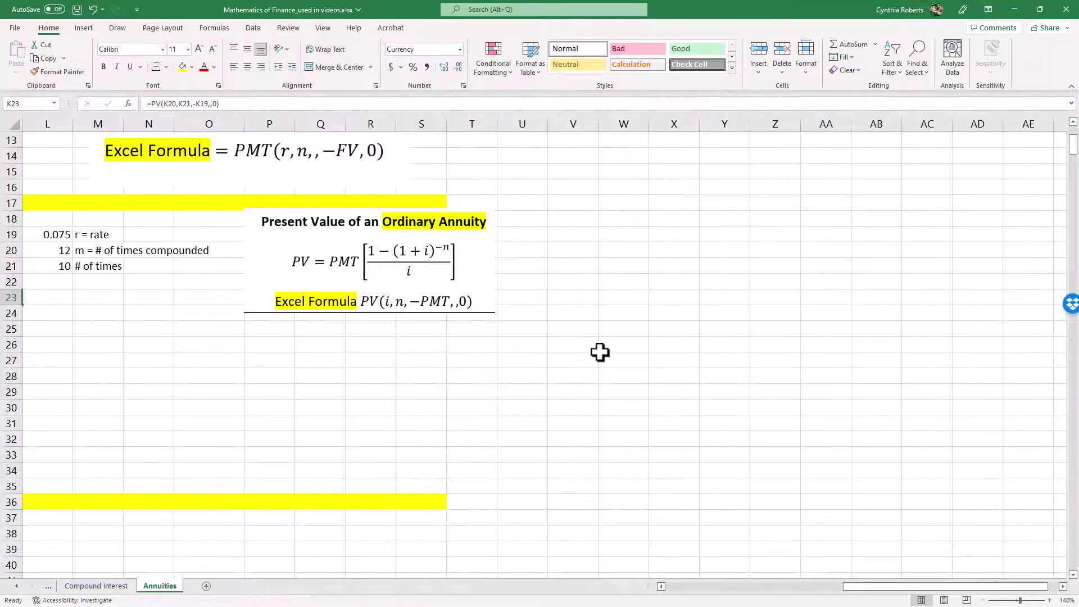
{"action": "left_click", "coordinate": [751, 588]}
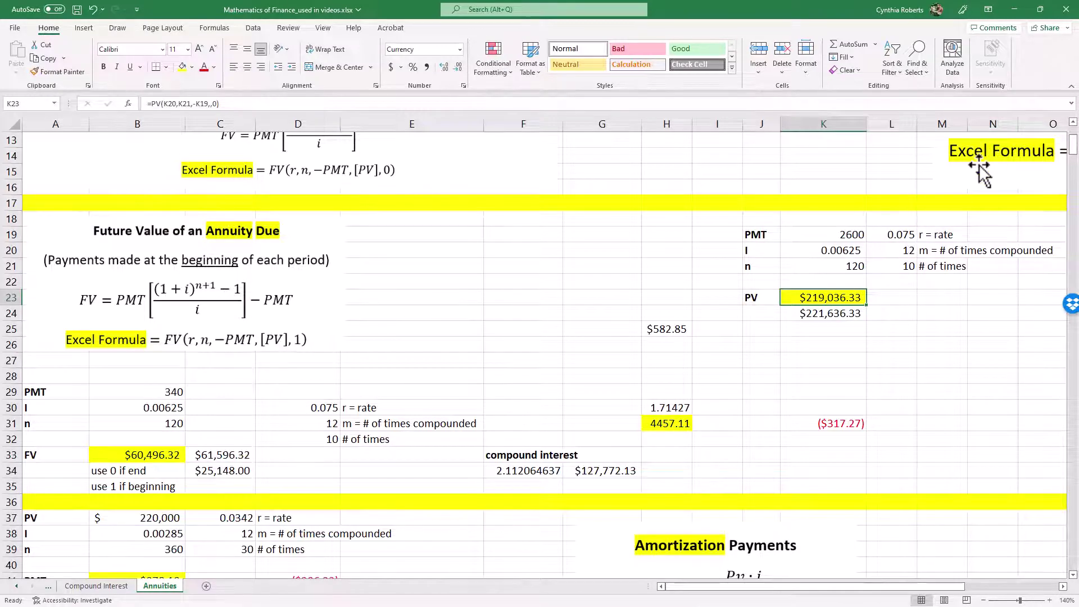
{"action": "left_click", "coordinate": [1040, 9]}
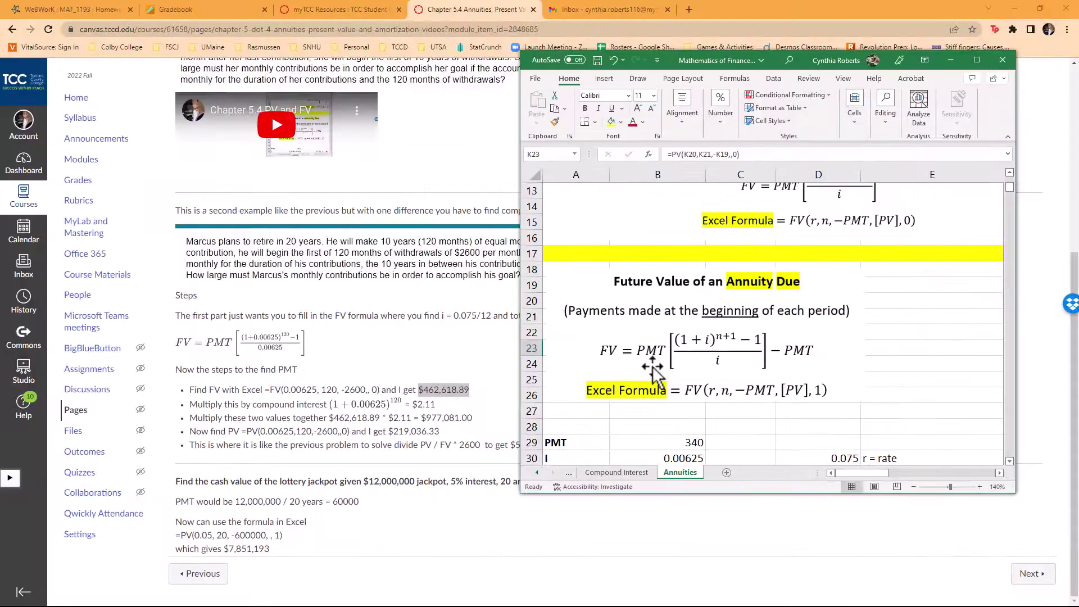
{"action": "scroll", "coordinate": [801, 396], "scroll_direction": "down", "scroll_amount": 1}
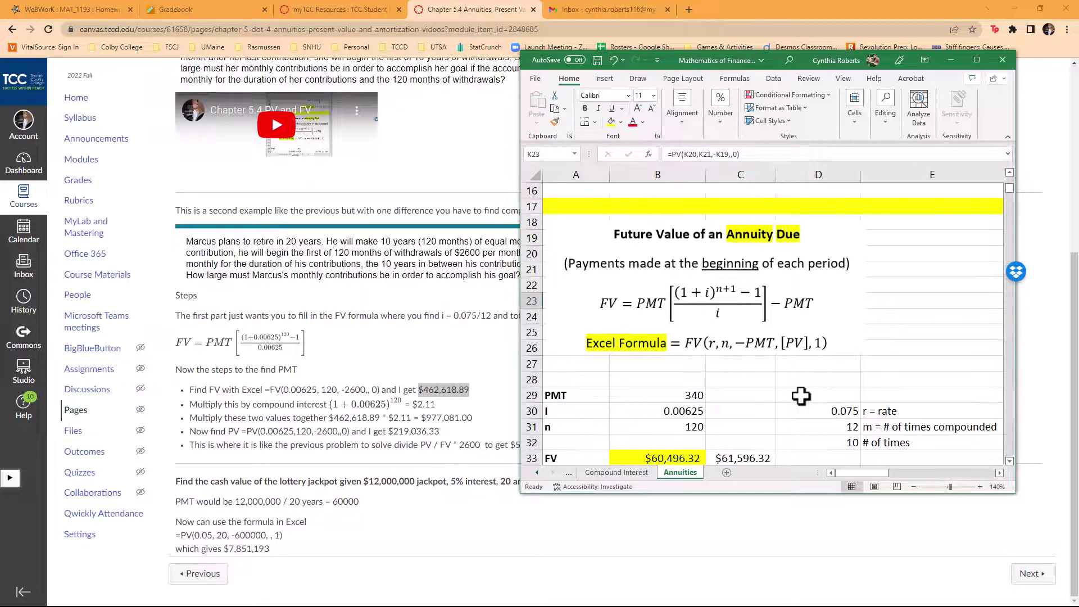
{"action": "scroll", "coordinate": [801, 396], "scroll_direction": "up", "scroll_amount": 3}
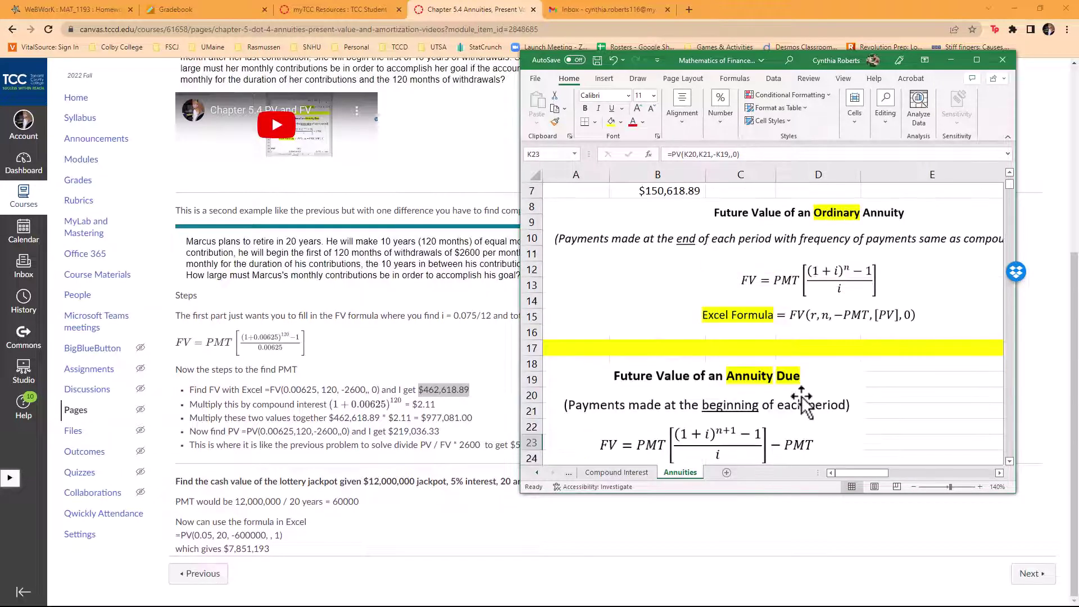
{"action": "left_click", "coordinate": [996, 473]}
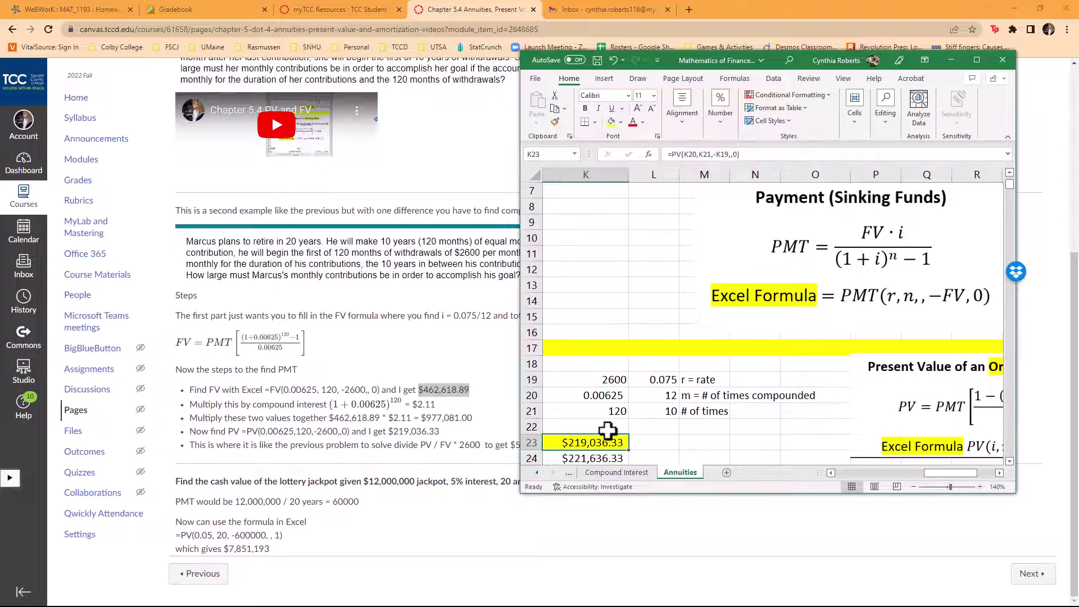
{"action": "scroll", "coordinate": [618, 424], "scroll_direction": "down", "scroll_amount": 2}
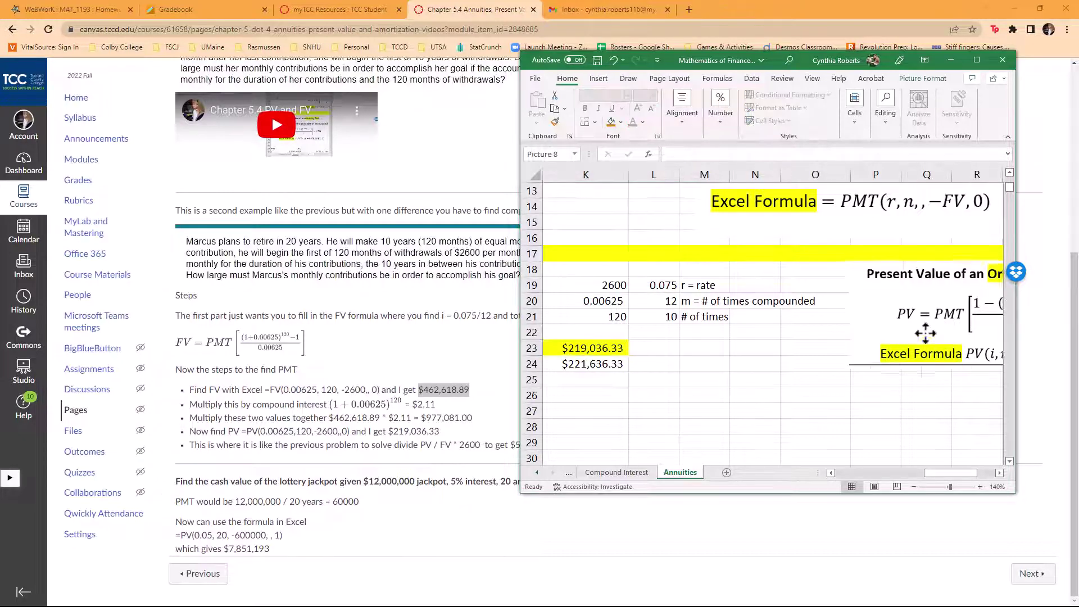
Move the PV picture lower and recheck K23's =PV(K20,K21,-K19,,0) with 0.075 rate and 2600 withdrawal
{"action": "left_click_drag", "start_coordinate": [939, 316], "coordinate": [827, 396]}
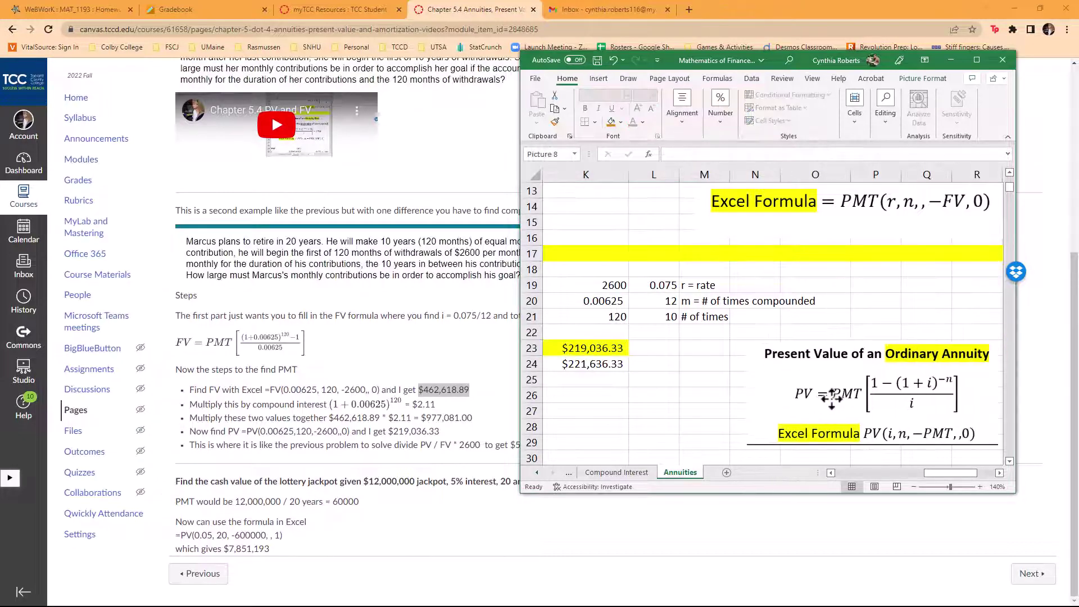
{"action": "left_click", "coordinate": [639, 281]}
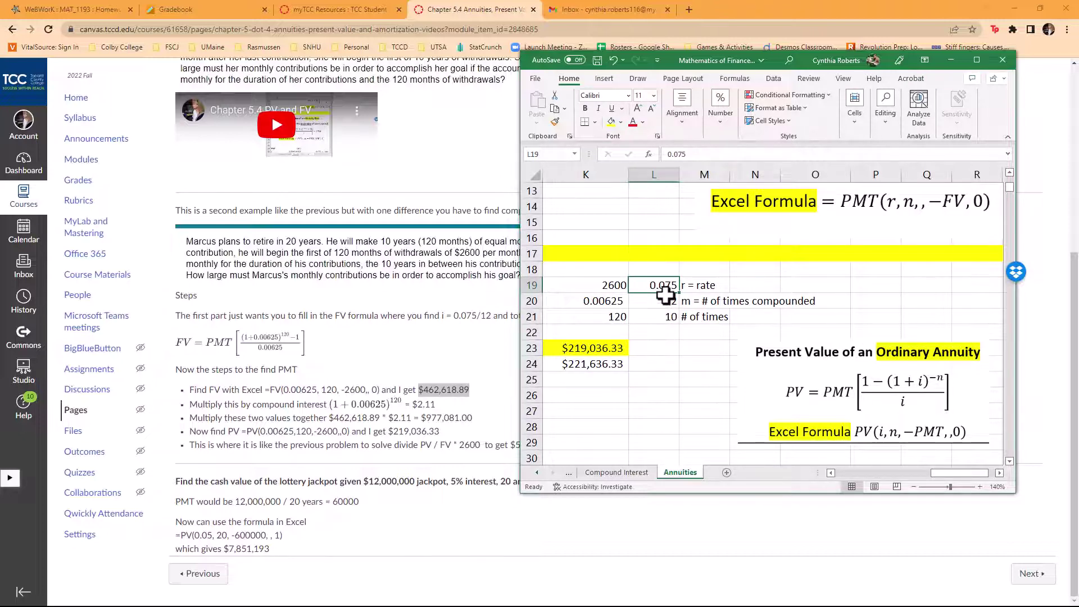
{"action": "left_click", "coordinate": [602, 285]}
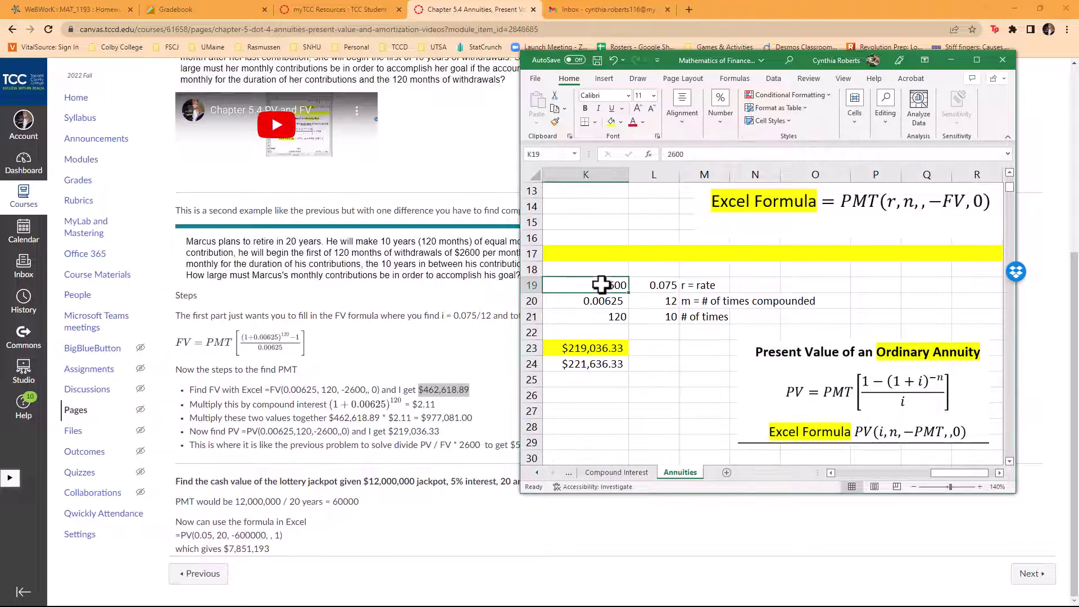
{"action": "double_click", "coordinate": [590, 348]}
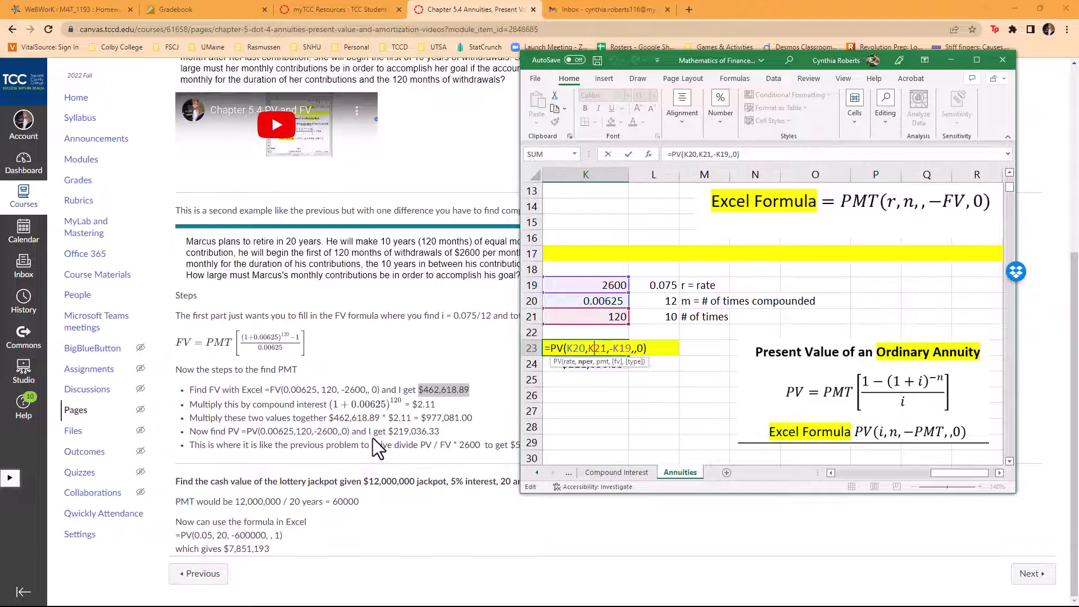
{"action": "key", "text": "ctrl+Return"}
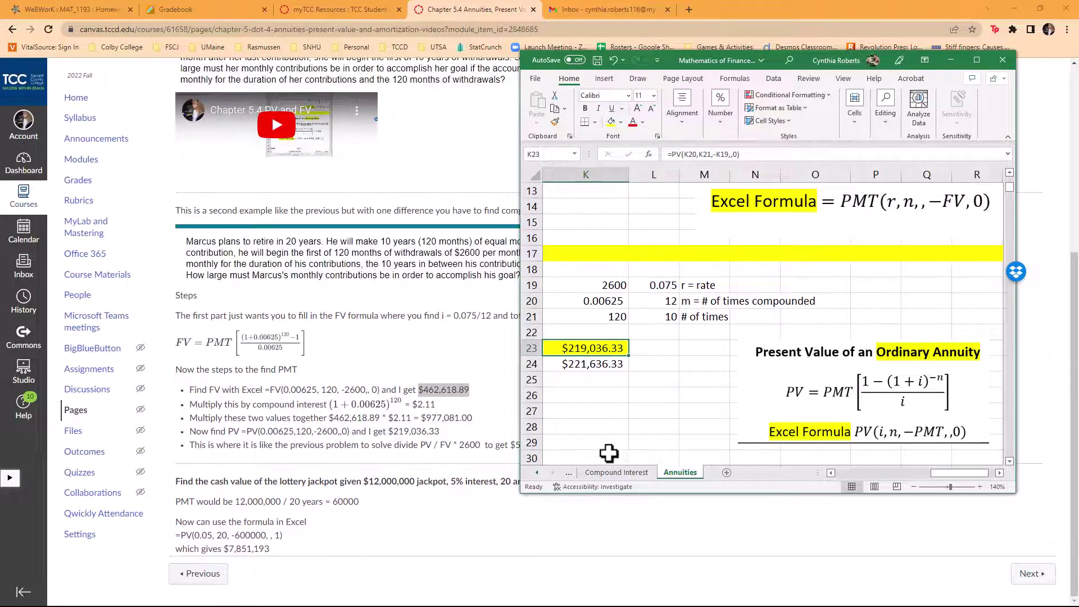
Show H25's =K23/'Compound Interest'!B5*B1, comparing with the Compound Interest sheet's B5
{"action": "left_click", "coordinate": [830, 473]}
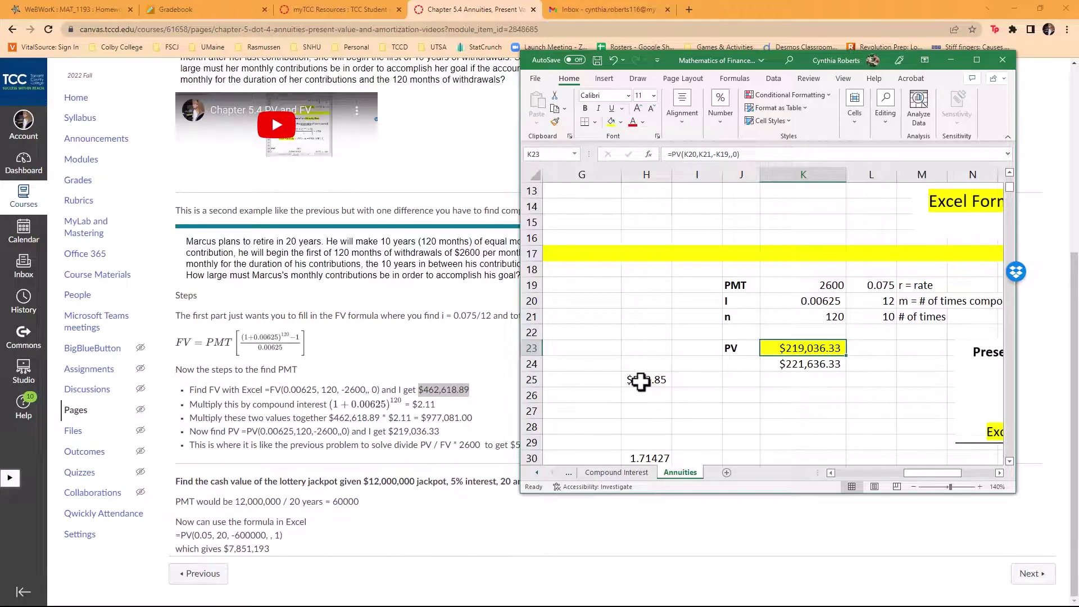
{"action": "left_click", "coordinate": [641, 381]}
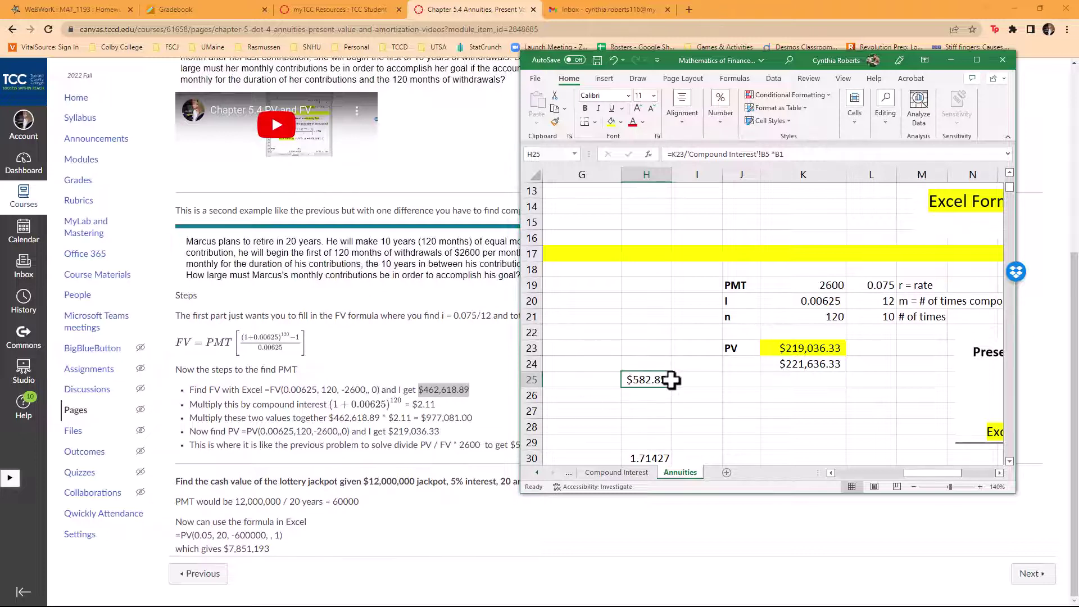
{"action": "double_click", "coordinate": [646, 381]}
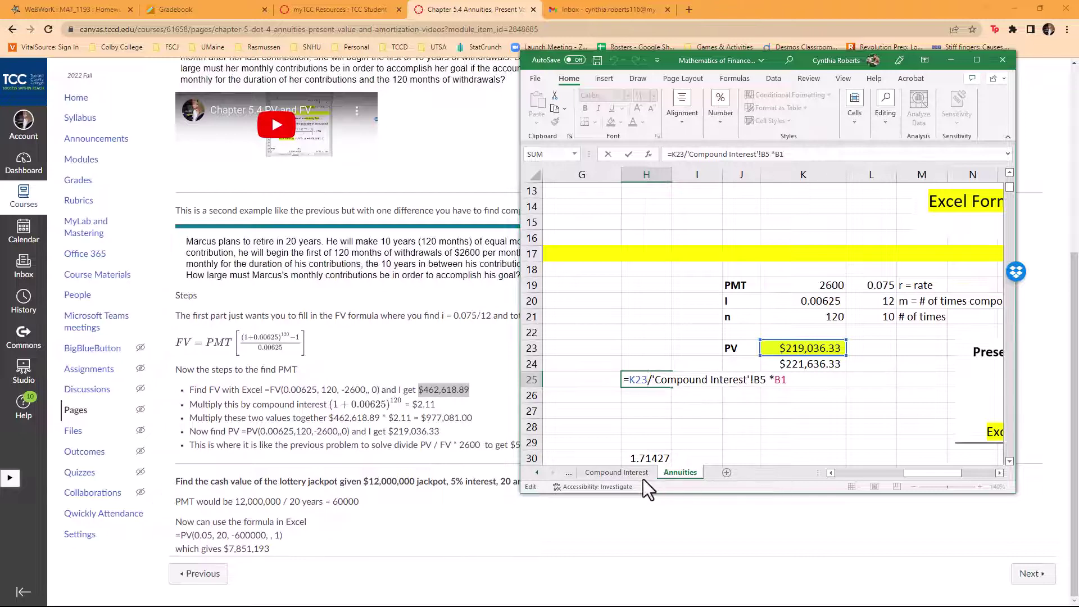
{"action": "left_click", "coordinate": [617, 473]}
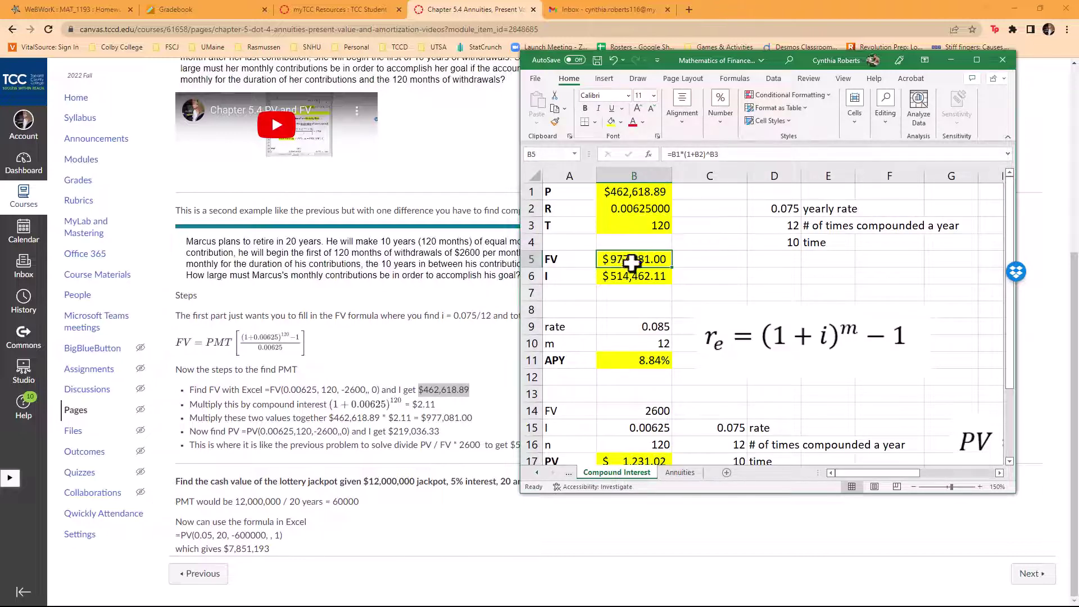
{"action": "left_click", "coordinate": [681, 472]}
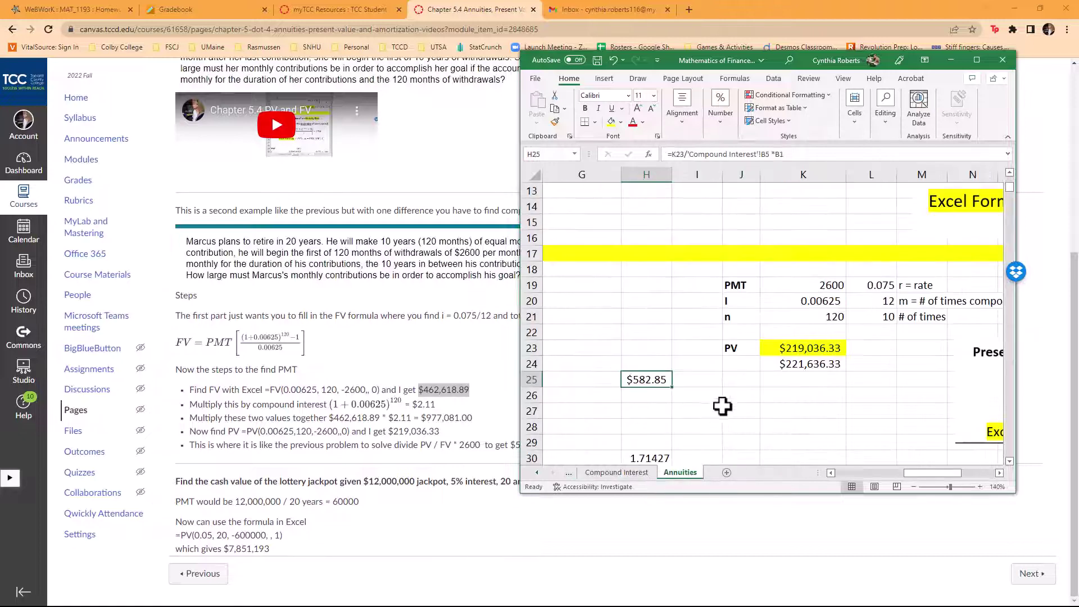
{"action": "double_click", "coordinate": [646, 382]}
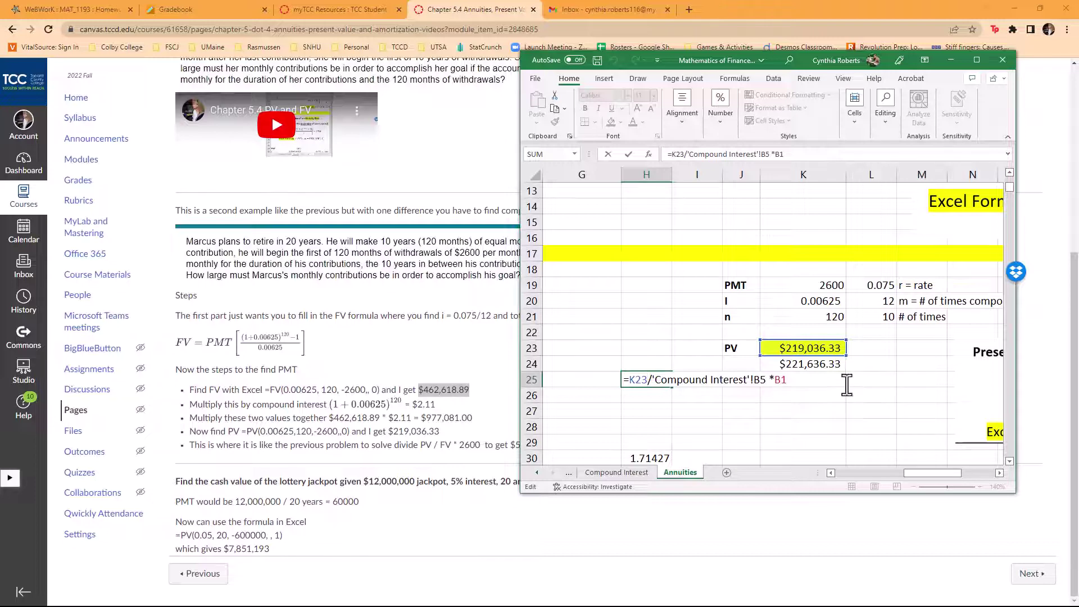
Bring the $2.11 and $582.85 notes into view and confirm H25 at $582.85
{"action": "left_click", "coordinate": [842, 471]}
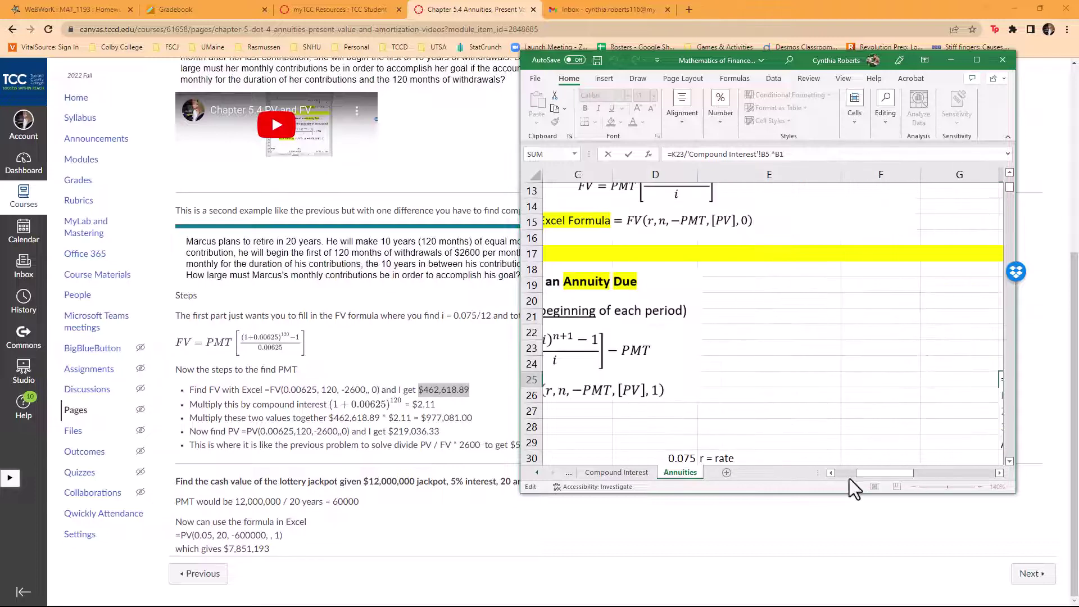
{"action": "left_click", "coordinate": [851, 474]}
{"action": "scroll", "coordinate": [682, 320], "scroll_direction": "up", "scroll_amount": 4}
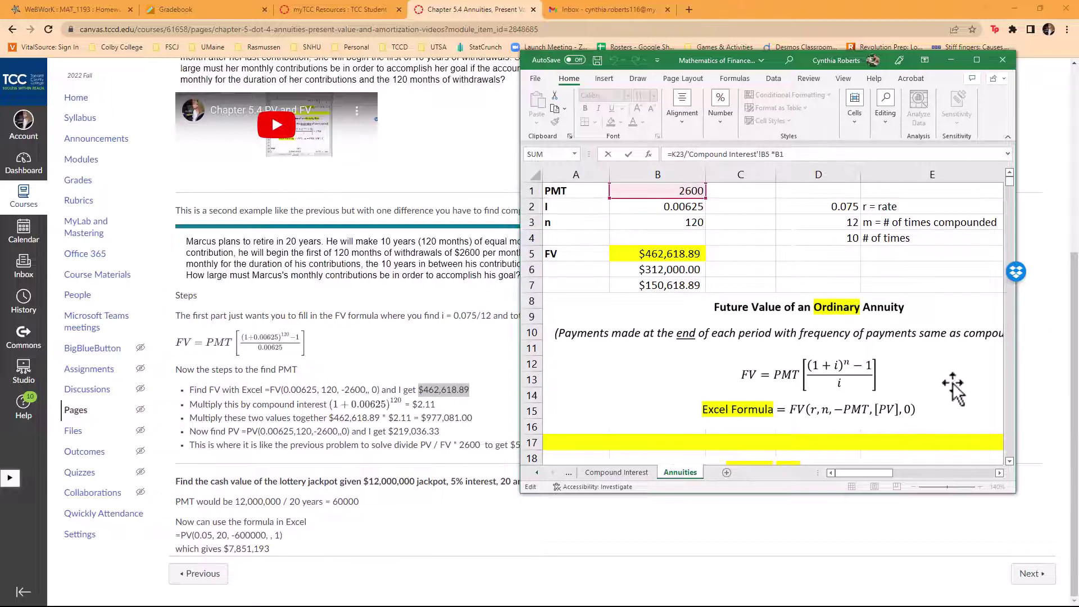
{"action": "left_click", "coordinate": [973, 472]}
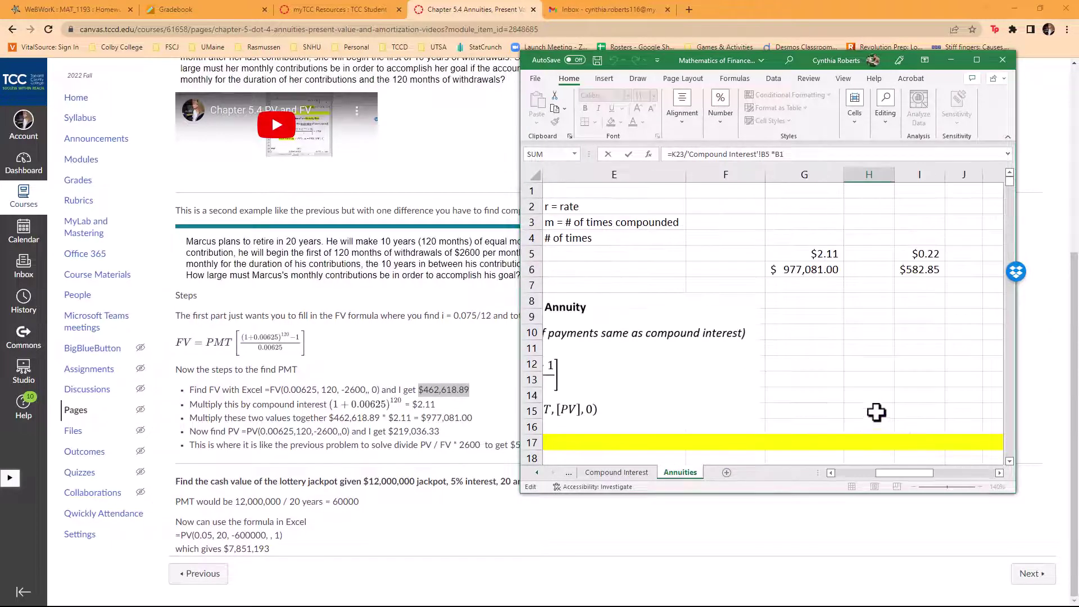
{"action": "scroll", "coordinate": [860, 403], "scroll_direction": "down", "scroll_amount": 1}
{"action": "left_click", "coordinate": [999, 473]}
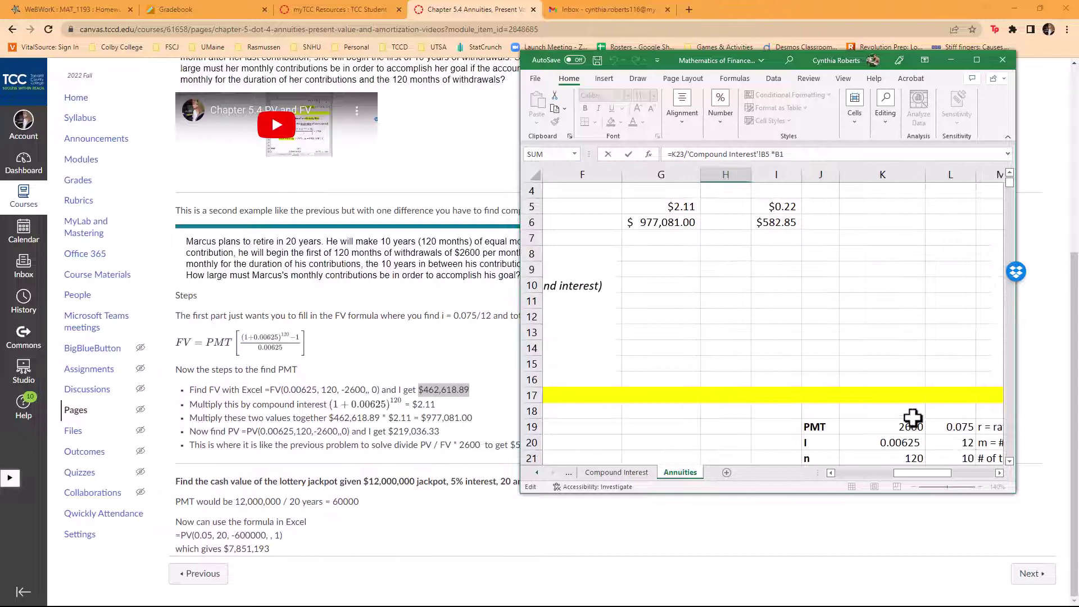
{"action": "scroll", "coordinate": [930, 425], "scroll_direction": "down", "scroll_amount": 3}
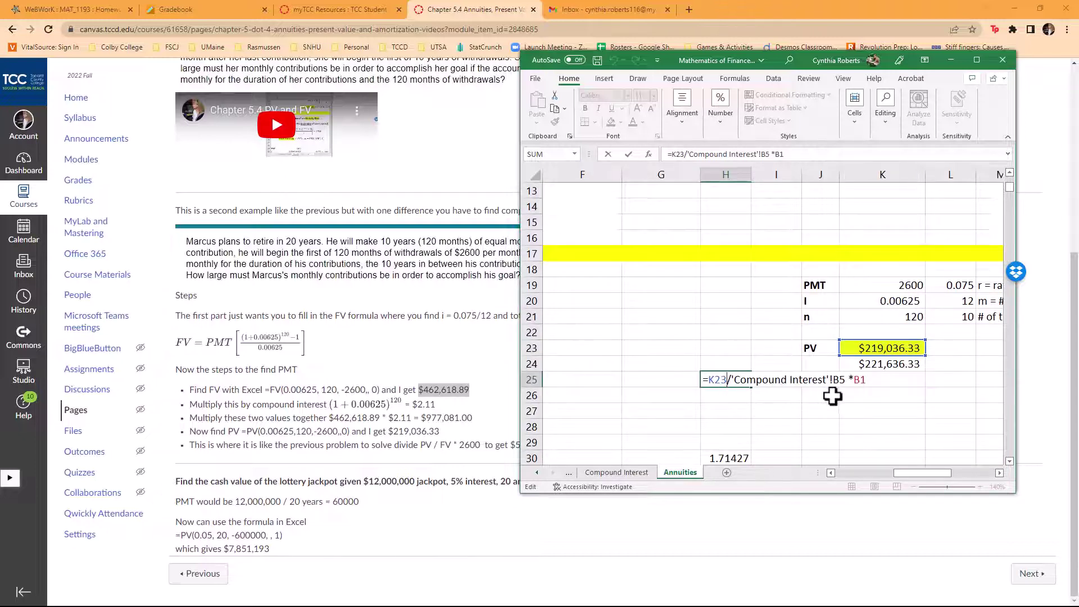
{"action": "key", "text": "Return"}
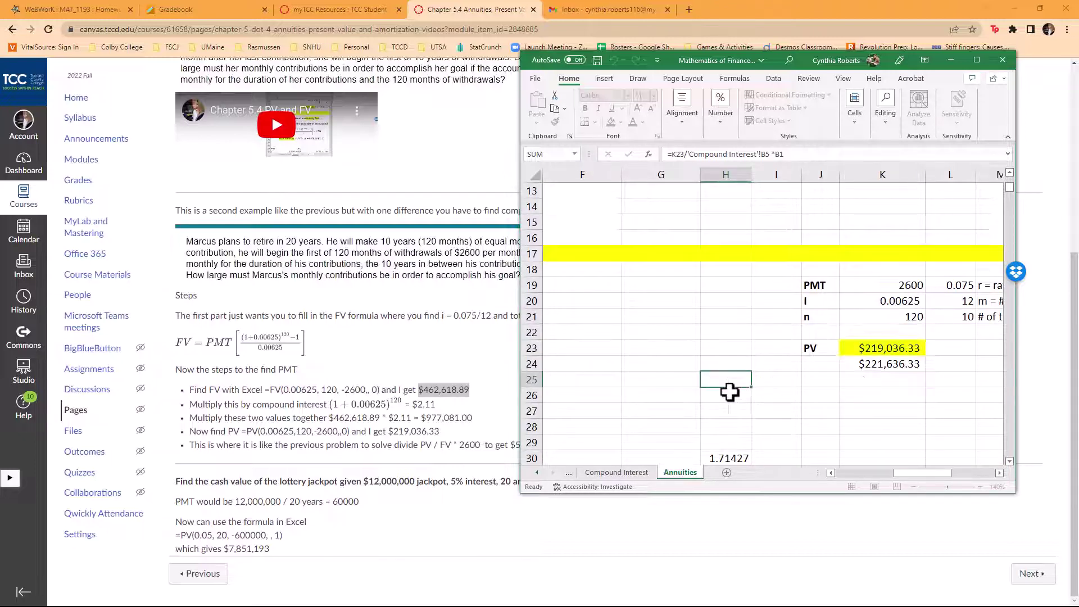
Enter =219036.33/977081*2600 in H26, giving 582.853, and compare it with H25
{"action": "left_click", "coordinate": [886, 349]}
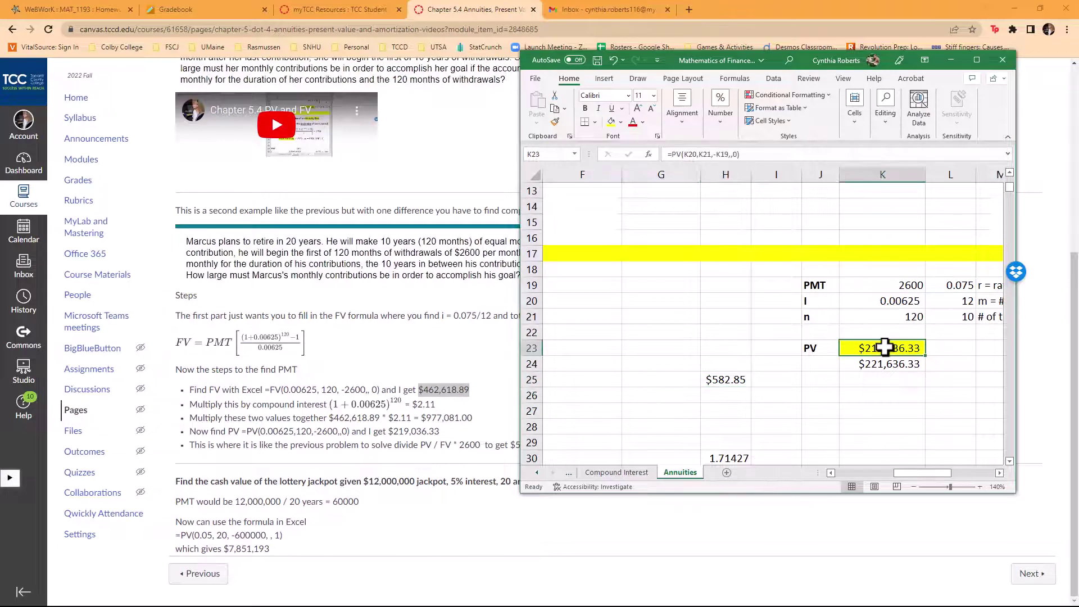
{"action": "left_click", "coordinate": [724, 395]}
{"action": "type", "text": "=219036.33/977081 * 2600"}
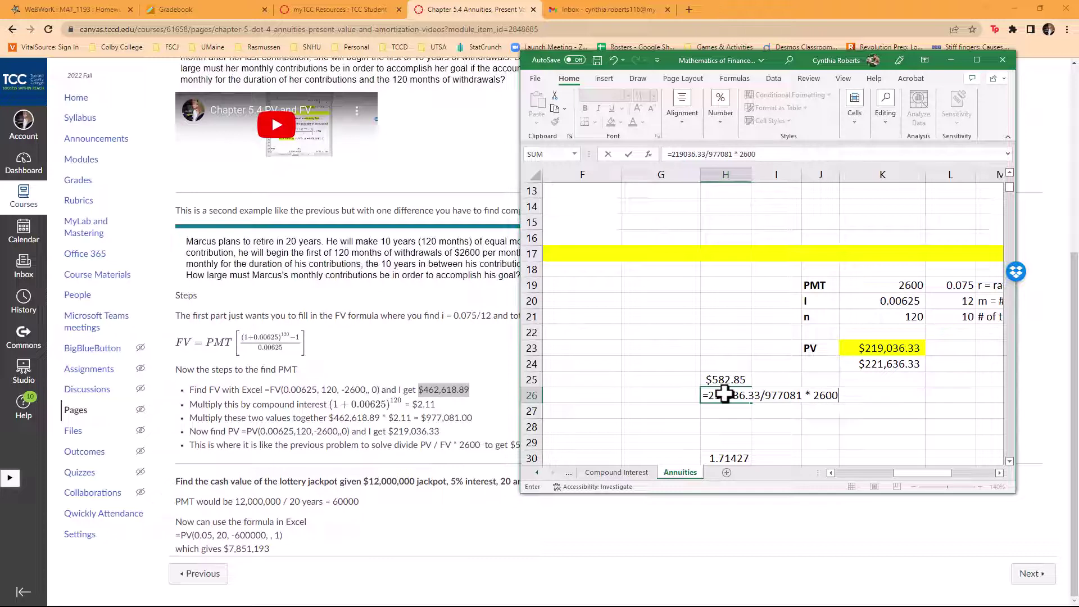
{"action": "key", "text": "Return"}
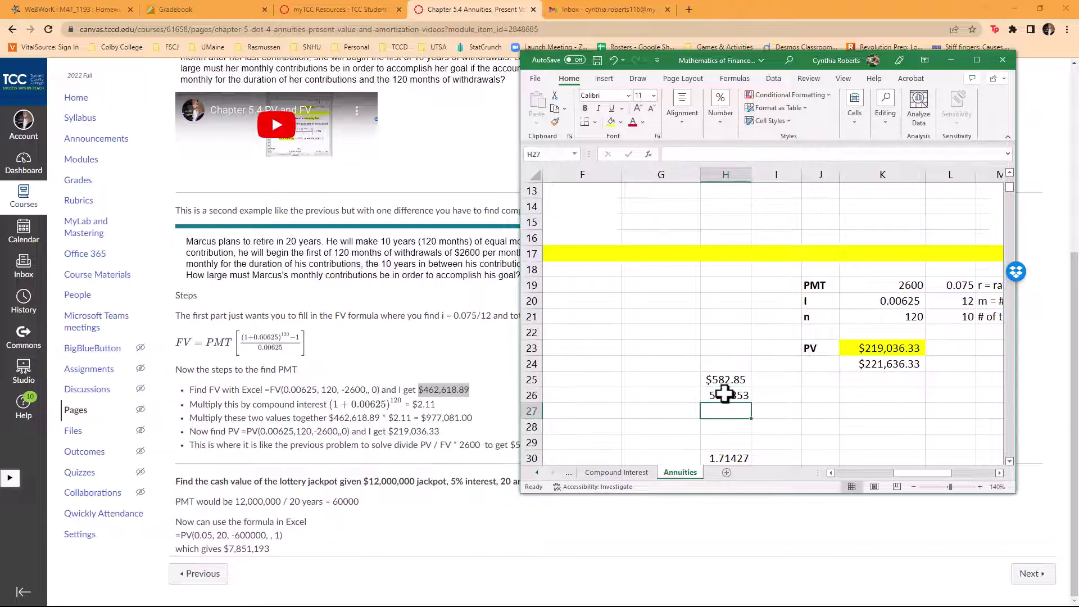
{"action": "left_click", "coordinate": [729, 398]}
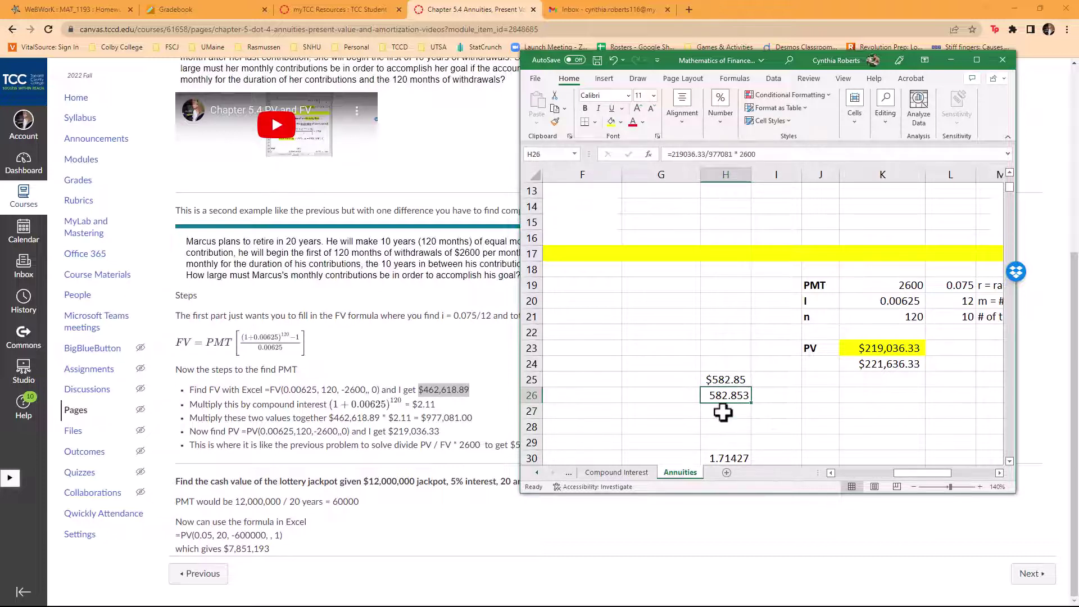
{"action": "double_click", "coordinate": [726, 398]}
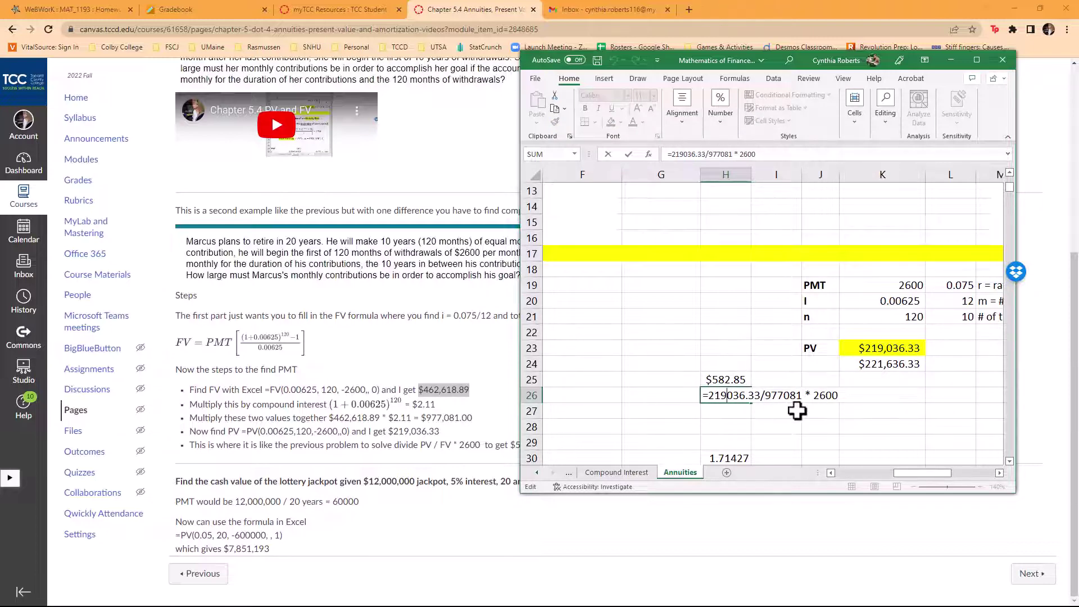
{"action": "key", "text": "Escape"}
{"action": "left_click", "coordinate": [715, 379]}
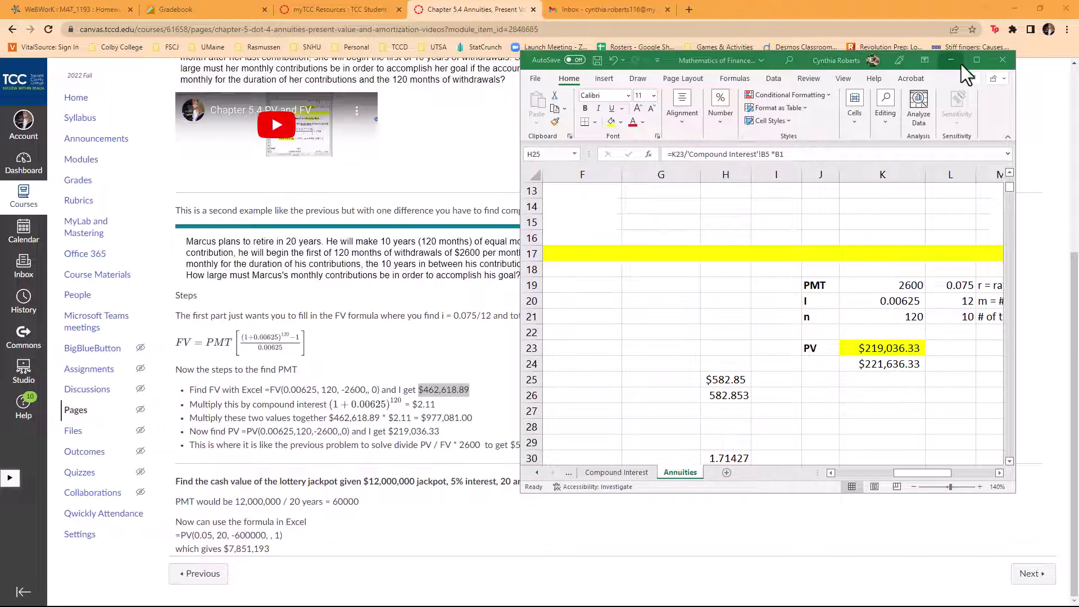
Maximize the workbook, return to the sheet's top-left, and select D2's 0.075 rate
{"action": "left_click", "coordinate": [977, 60]}
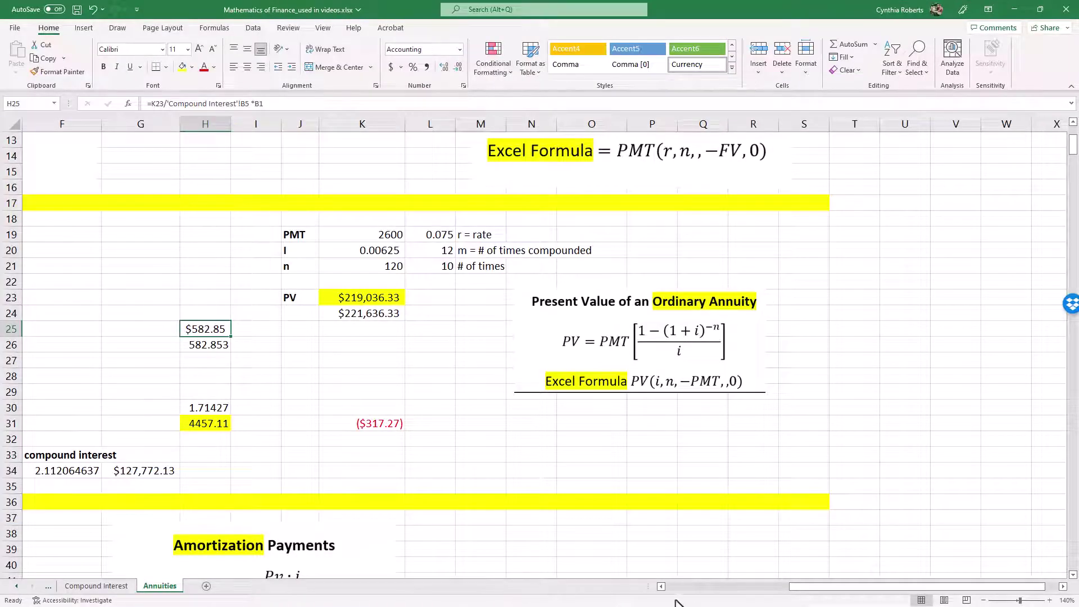
{"action": "left_click", "coordinate": [688, 586]}
{"action": "scroll", "coordinate": [225, 210], "scroll_direction": "up", "scroll_amount": 4}
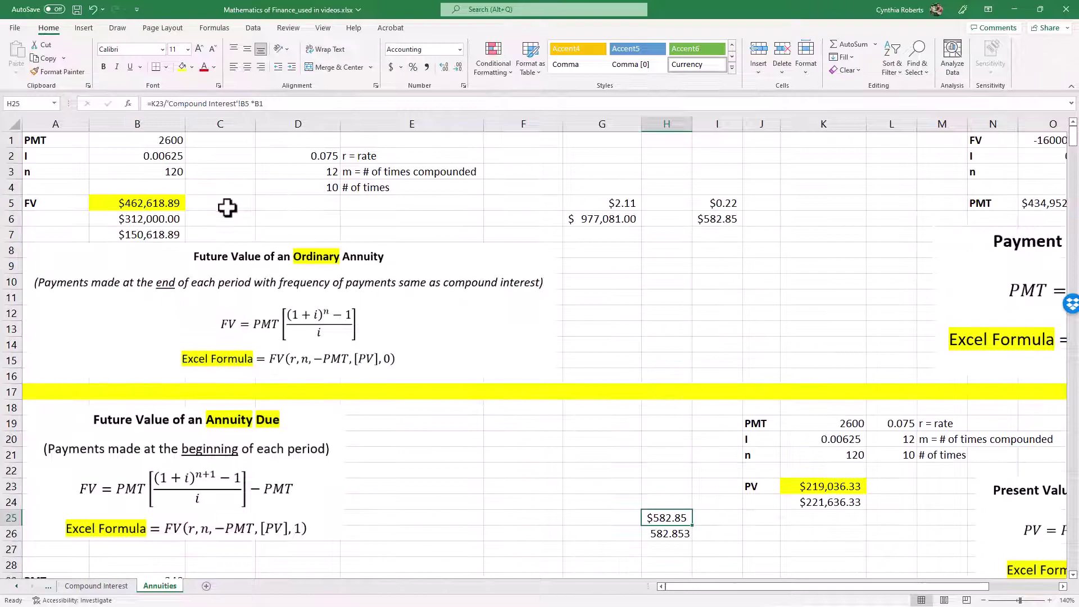
{"action": "left_click", "coordinate": [281, 158]}
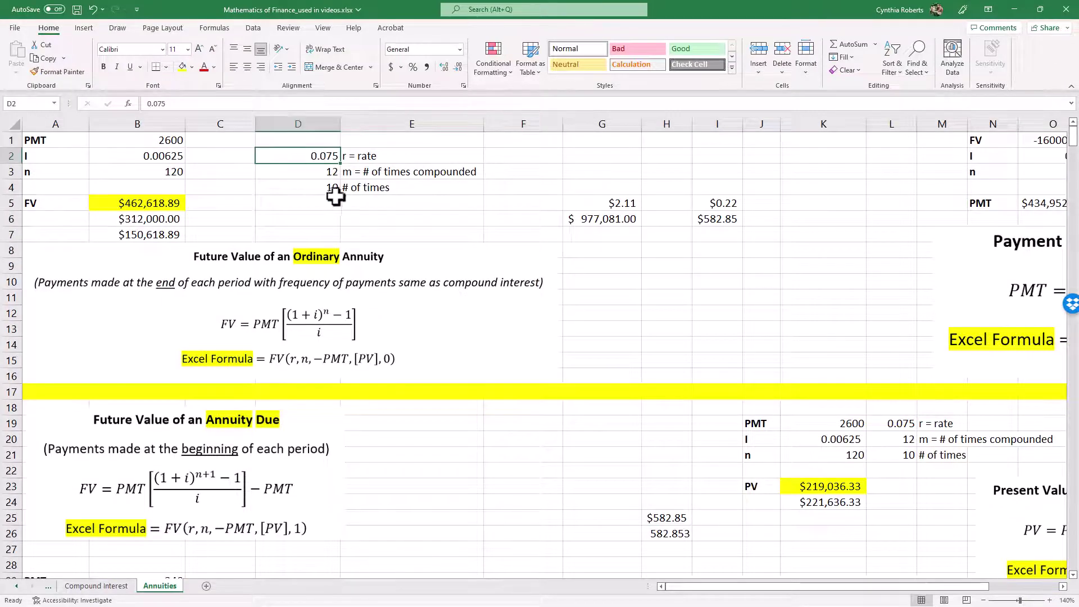